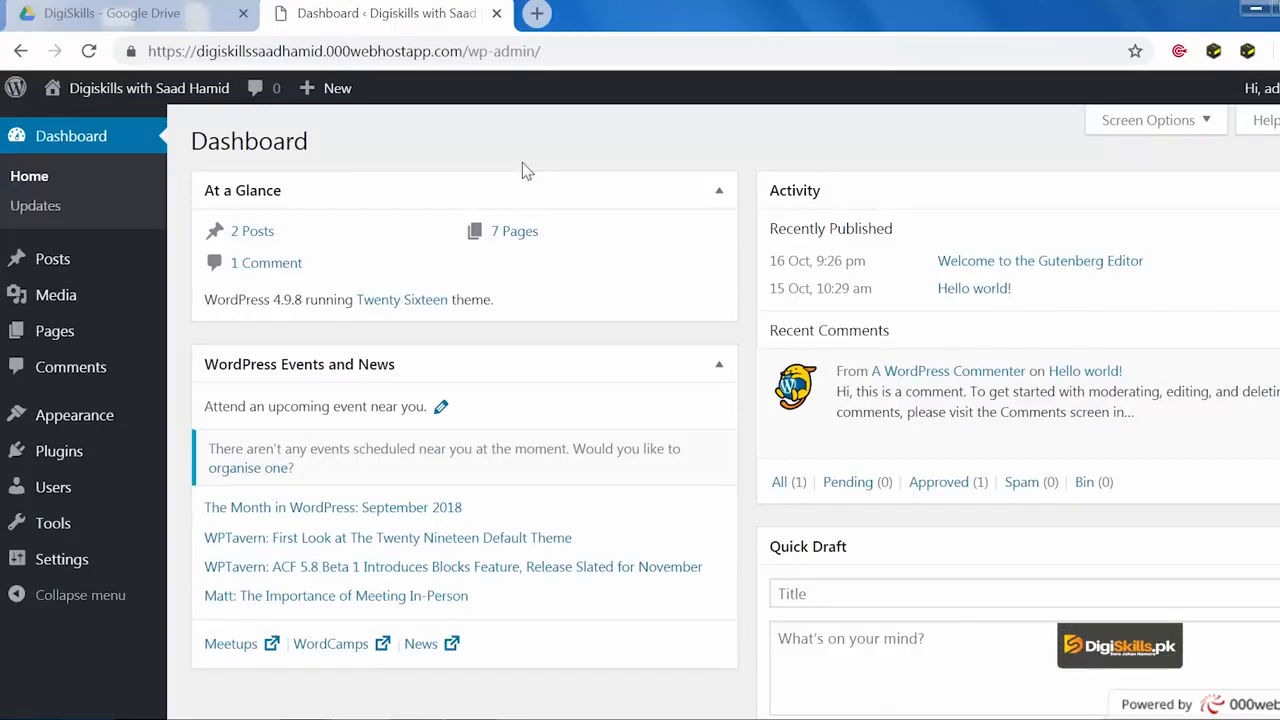
Step: Start a new post, place the cursor in its body and show the second row of formatting tools
mouse_move(133, 257)
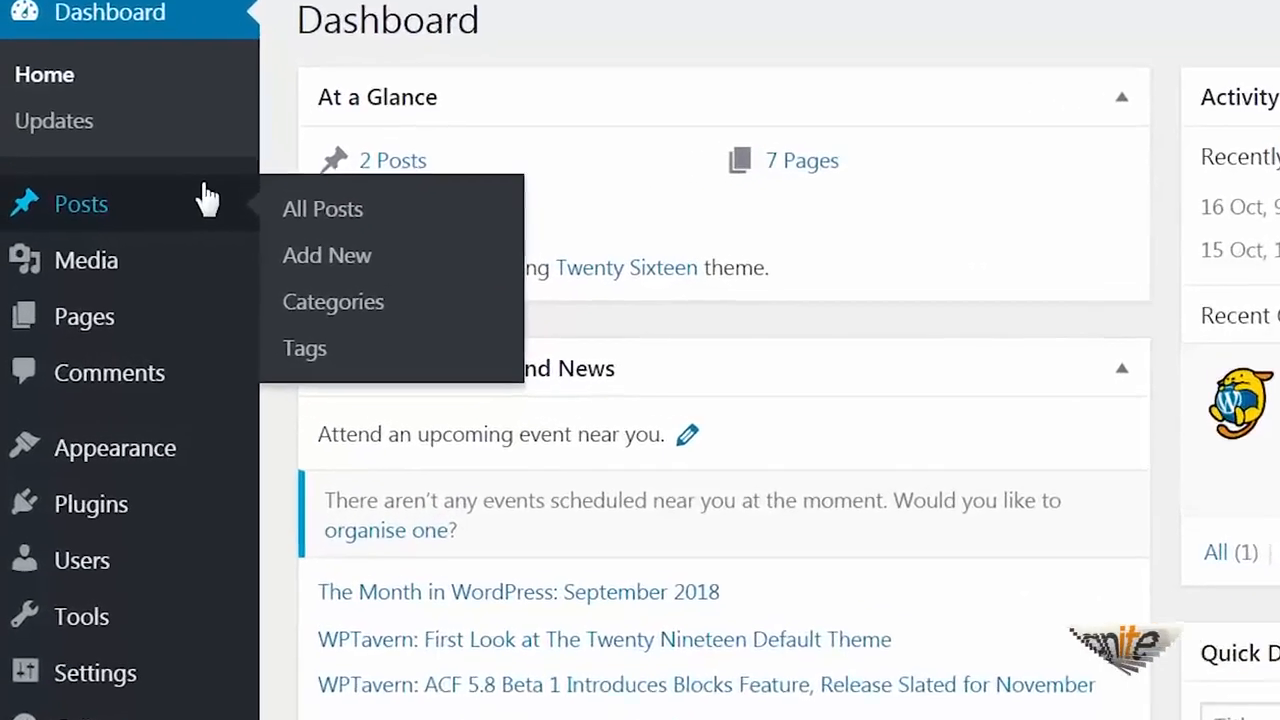
mouse_move(234, 337)
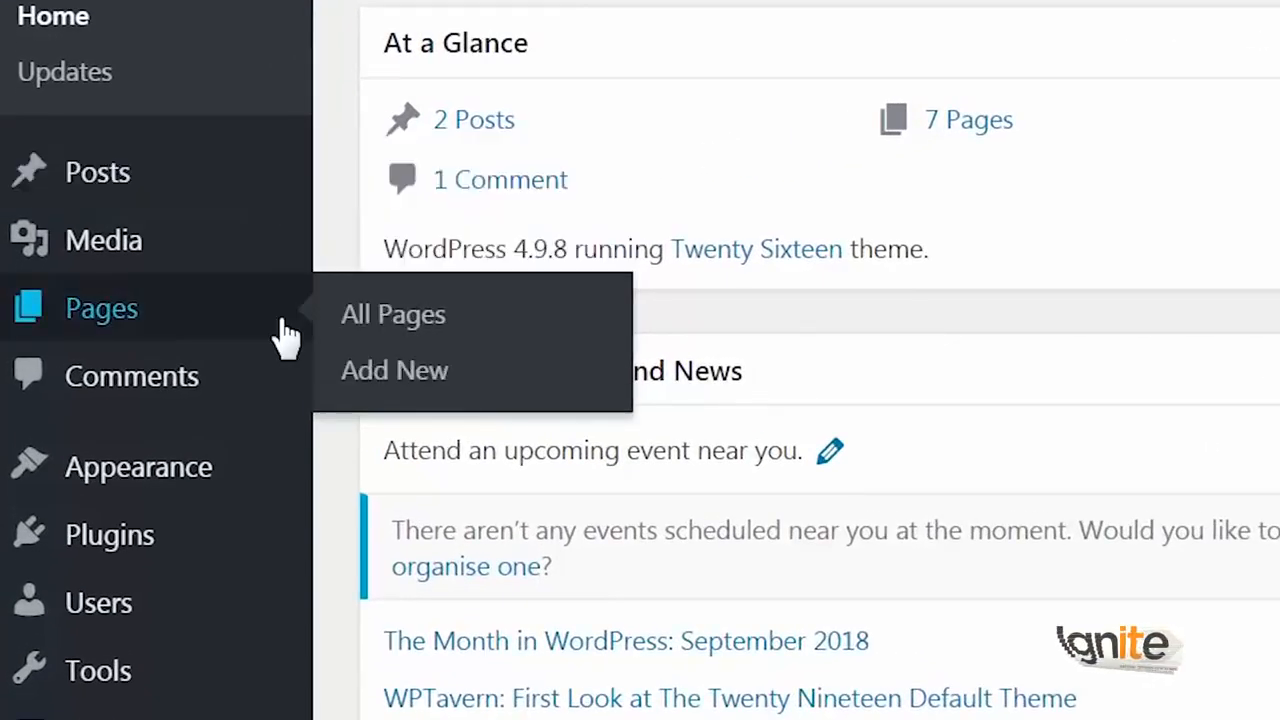
mouse_move(229, 195)
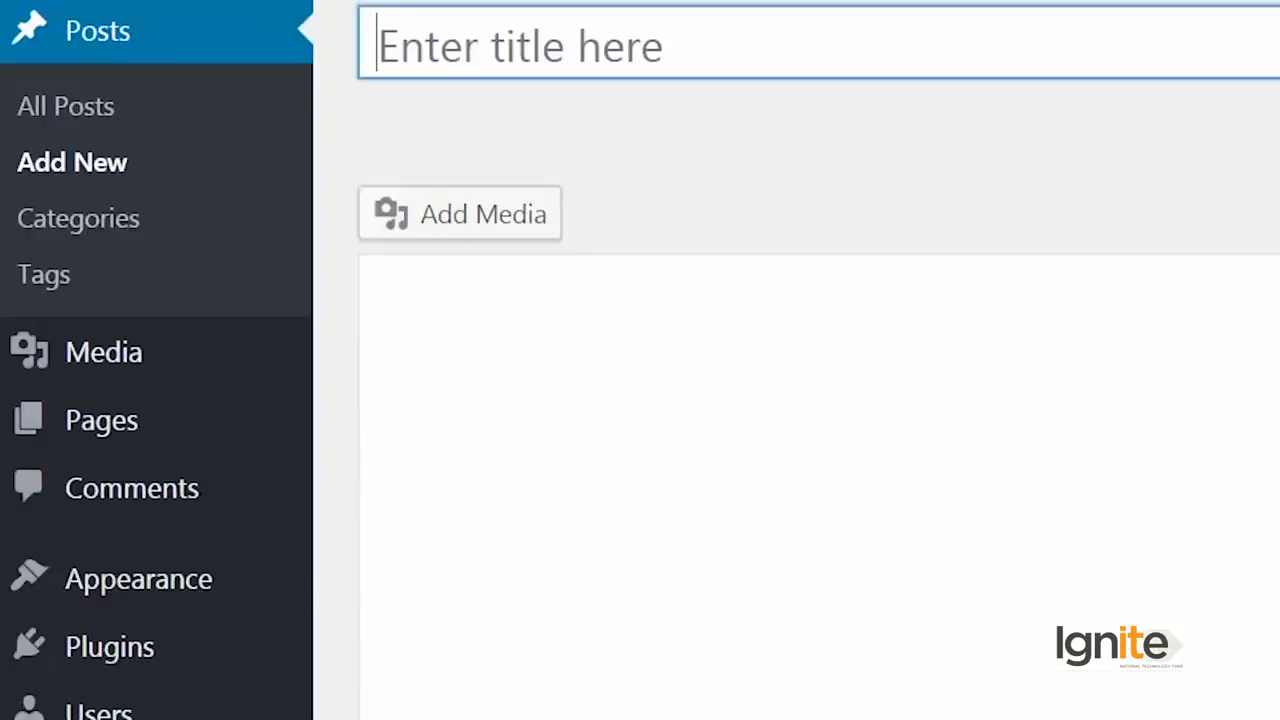
click(766, 410)
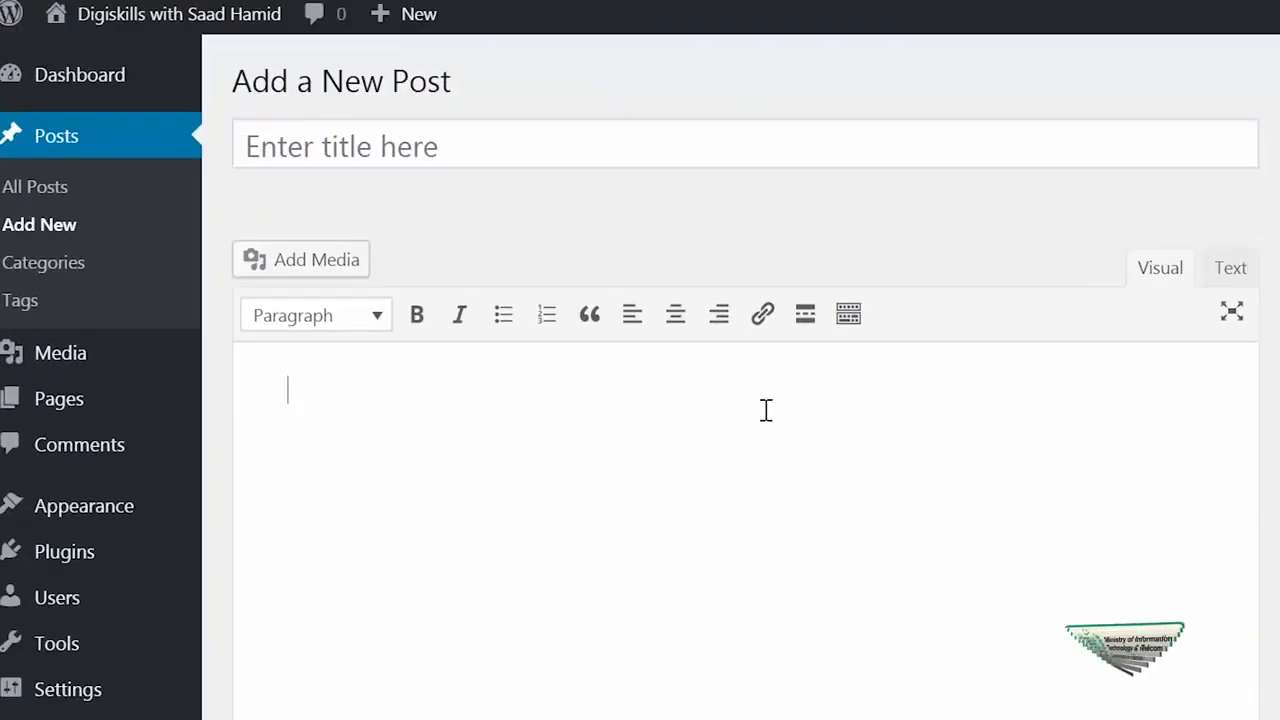
scroll(766, 410, down, 1)
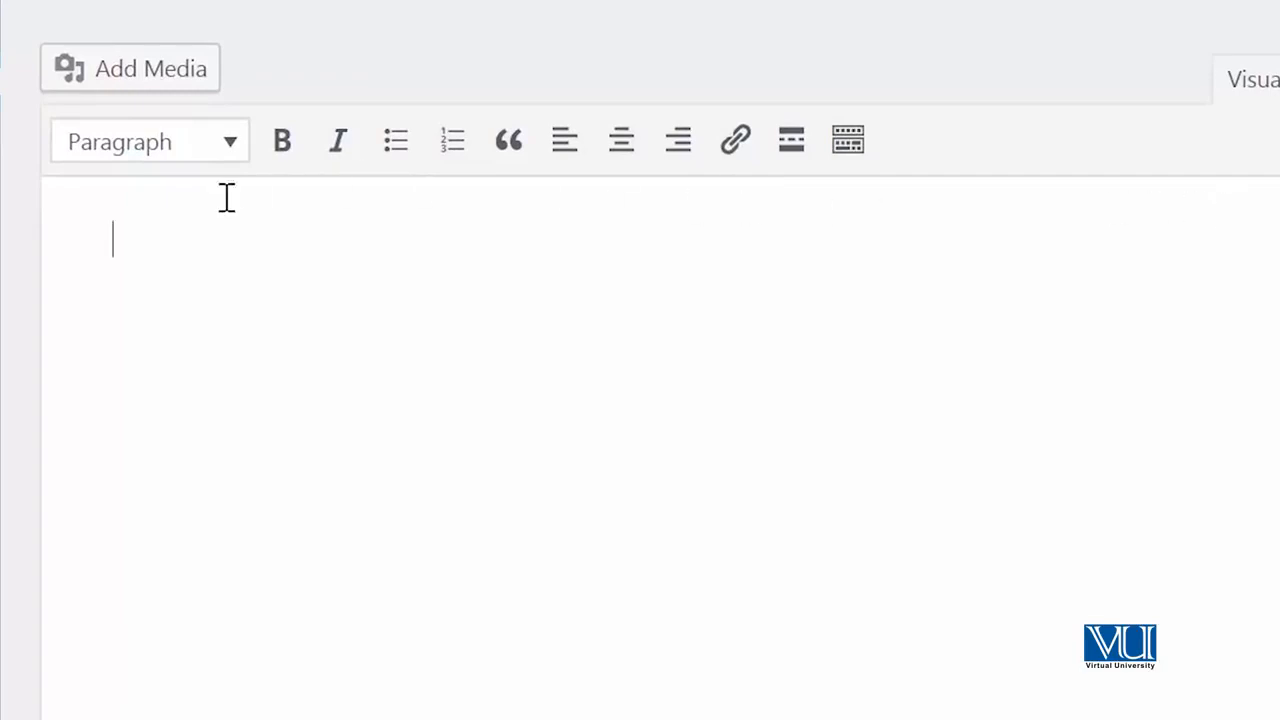
click(848, 142)
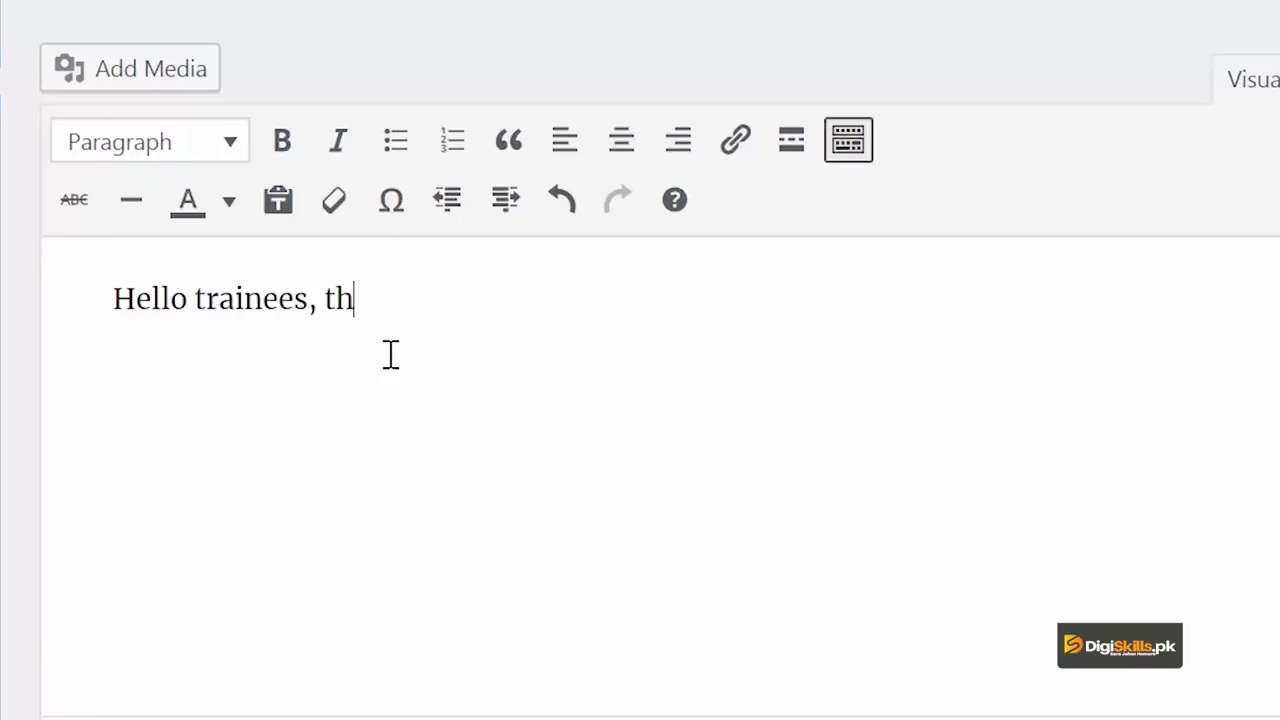
Step: Write "Hello trainees, this is the wordpress text and visual editor" in the post body and correct the spelling to "WordPress"
text(dpr)
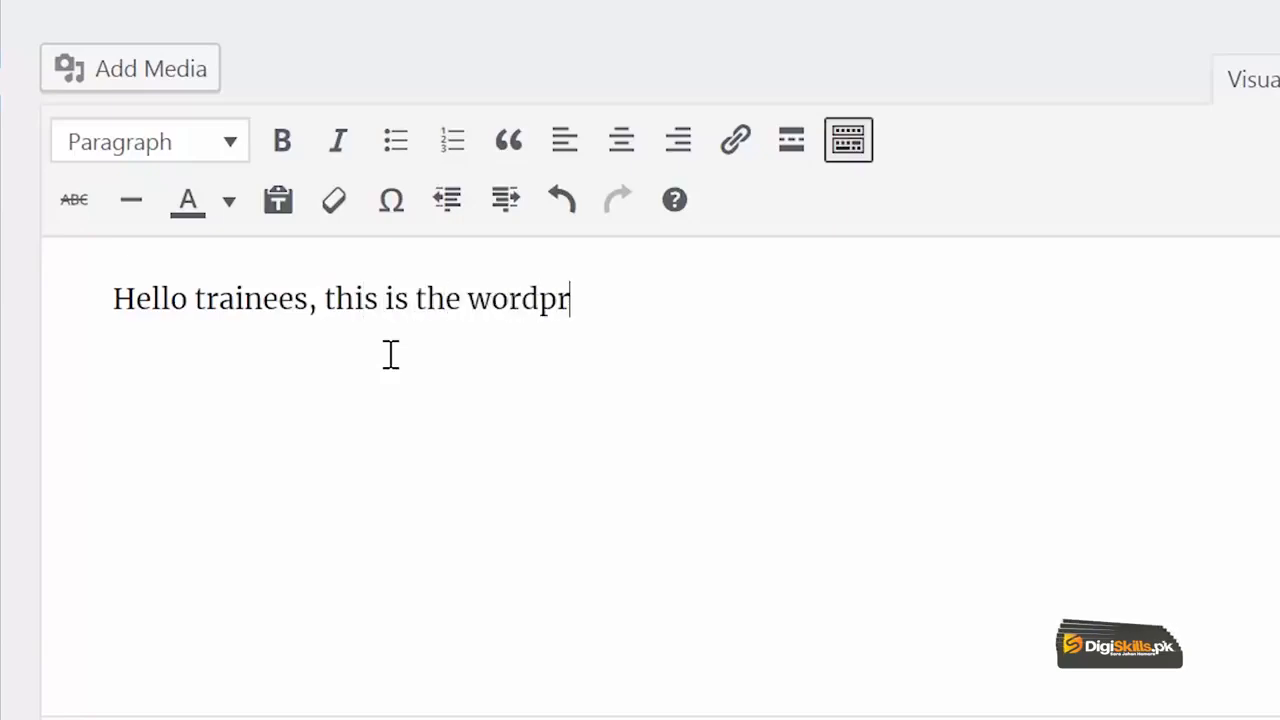
text(ess text and)
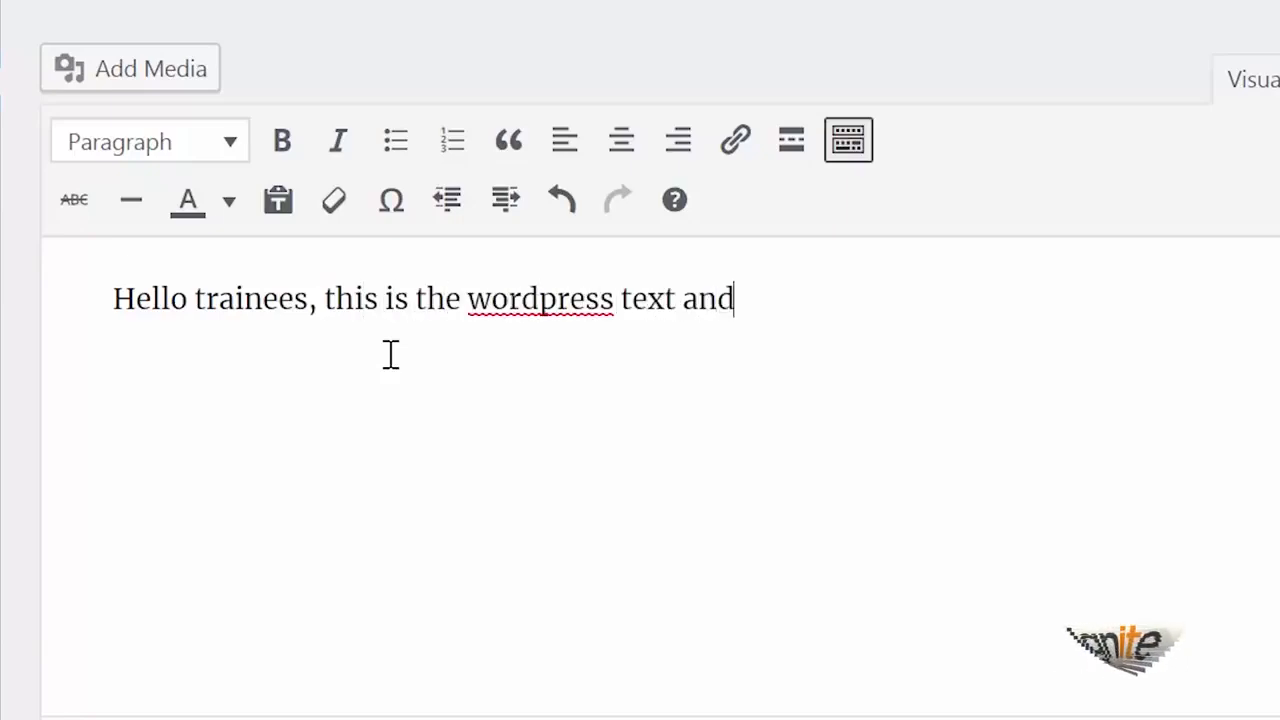
text( visual edi)
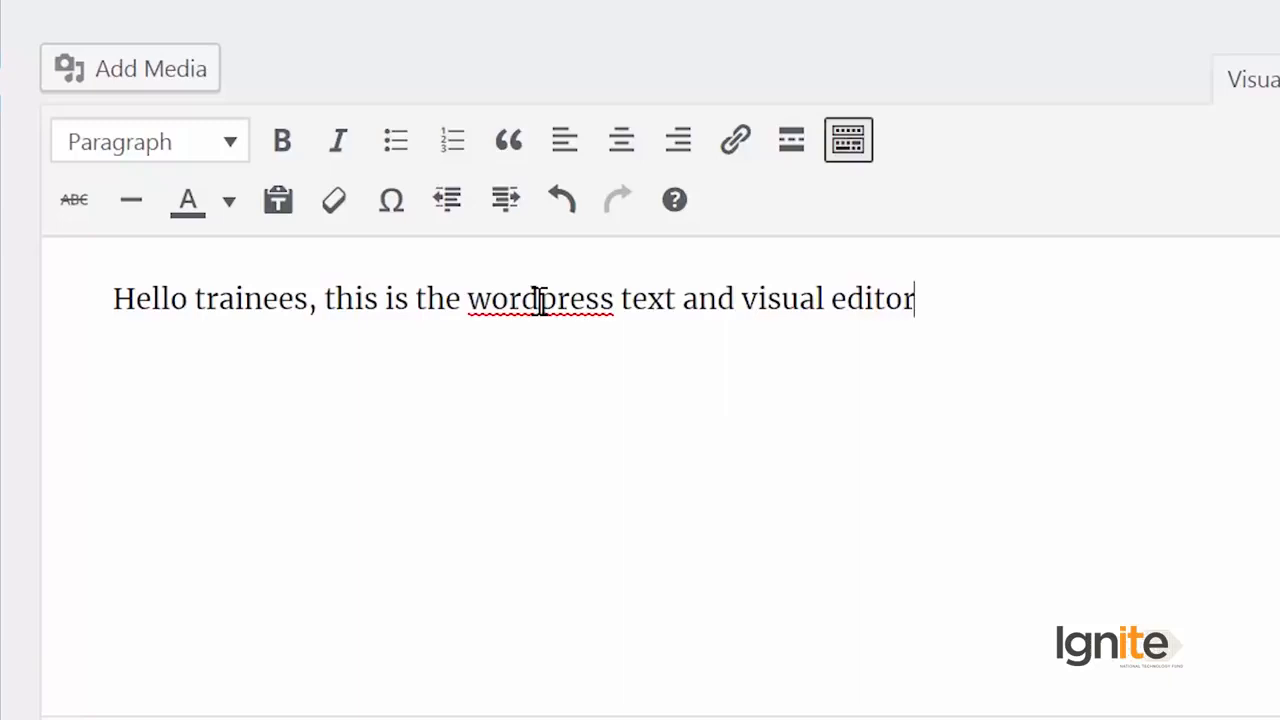
text(tor)
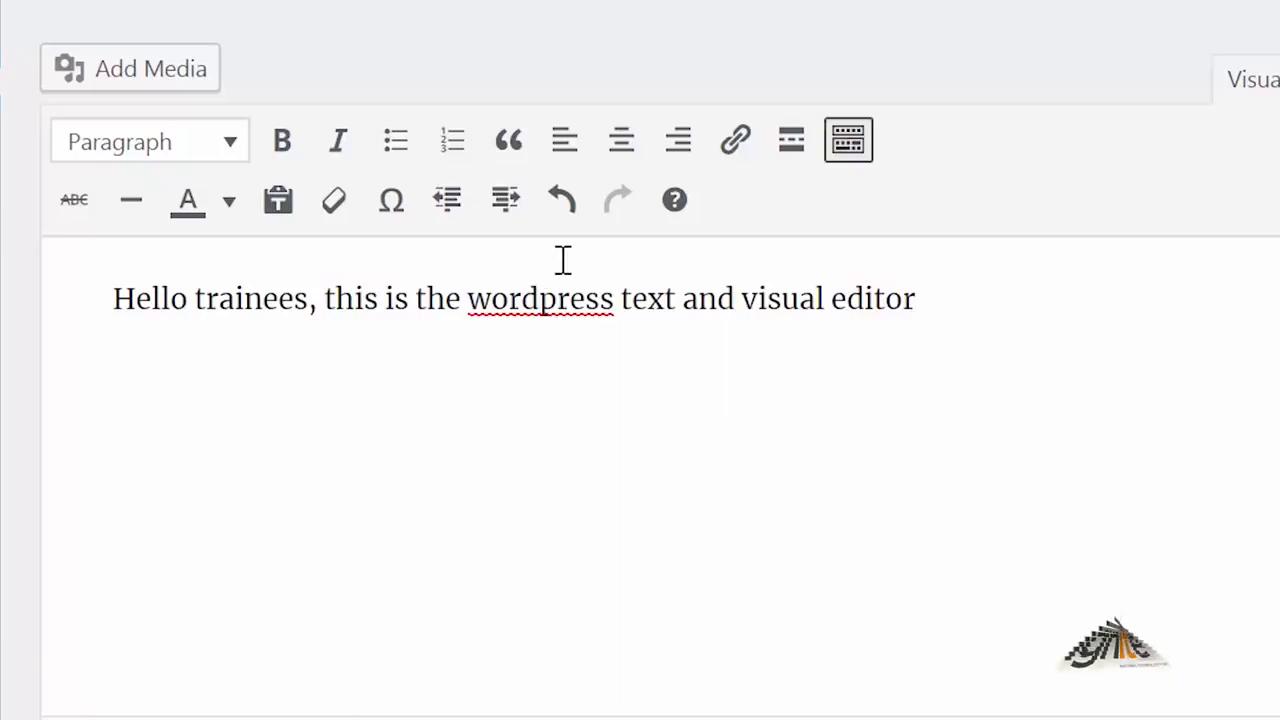
right_click(562, 282)
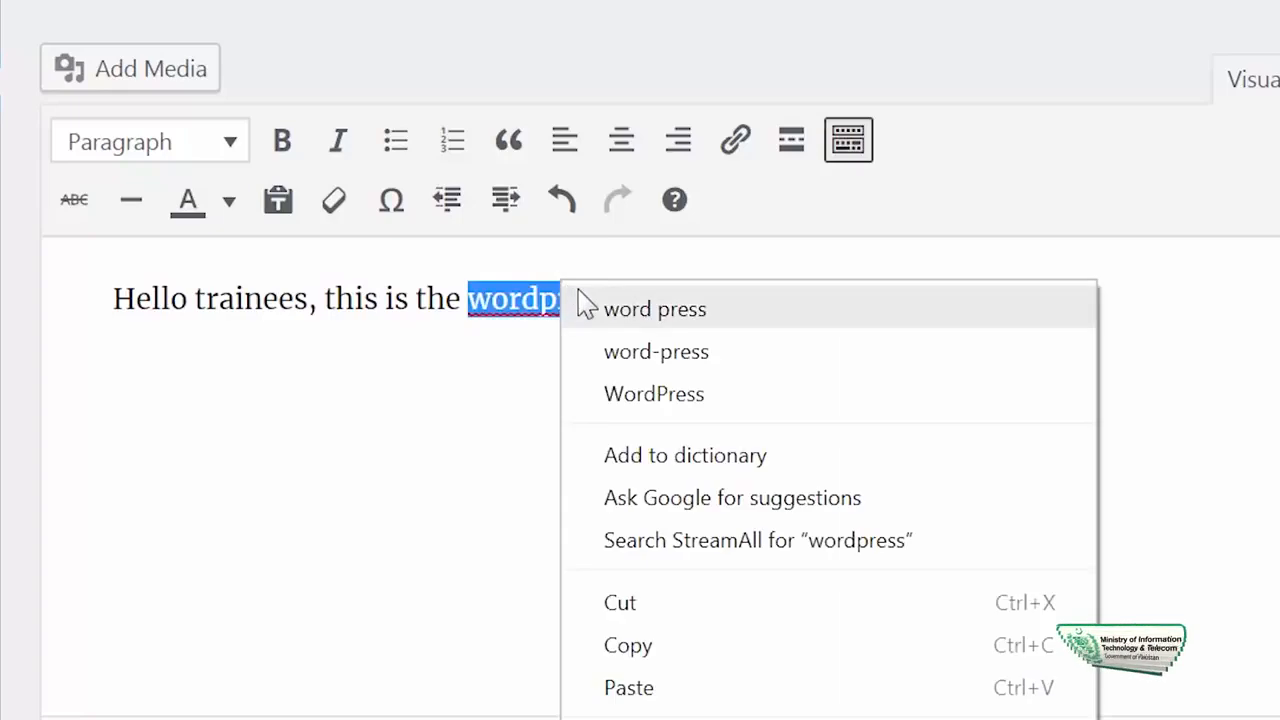
click(638, 378)
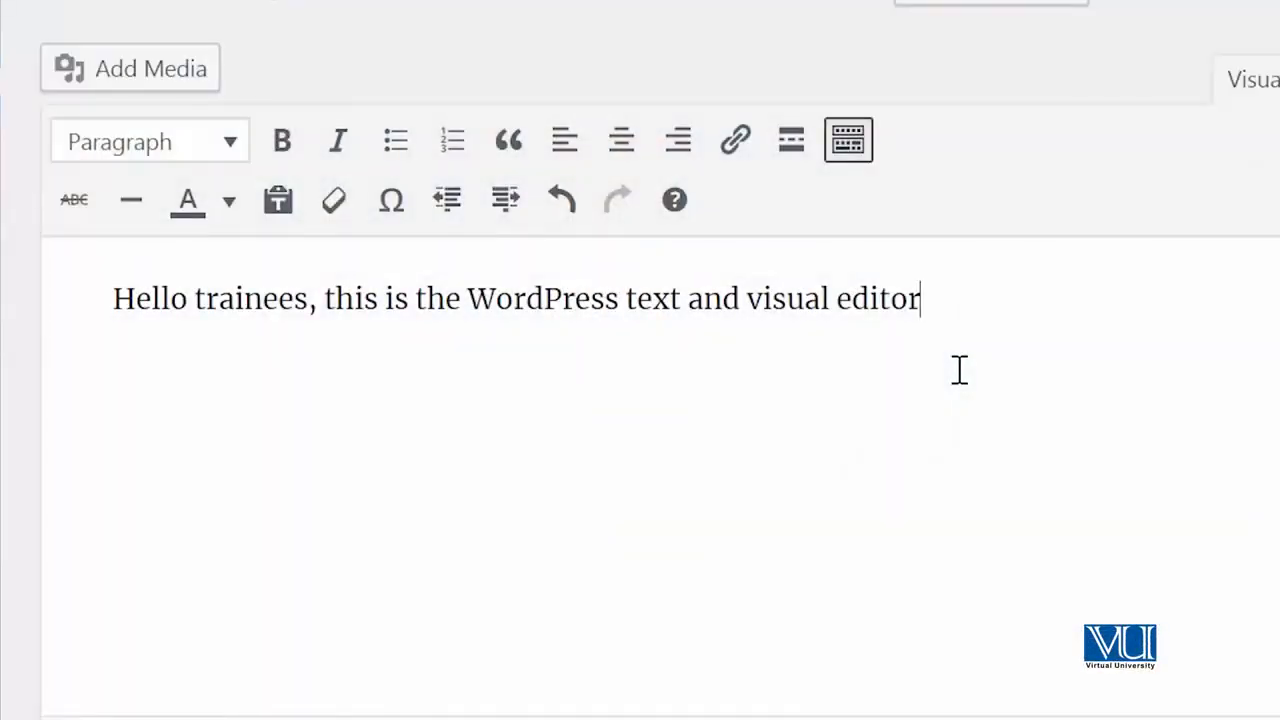
Step: Make "Hello trainees" bold and the word "this" italic in the opening sentence
drag(310, 305, 100, 305)
click(282, 141)
click(752, 475)
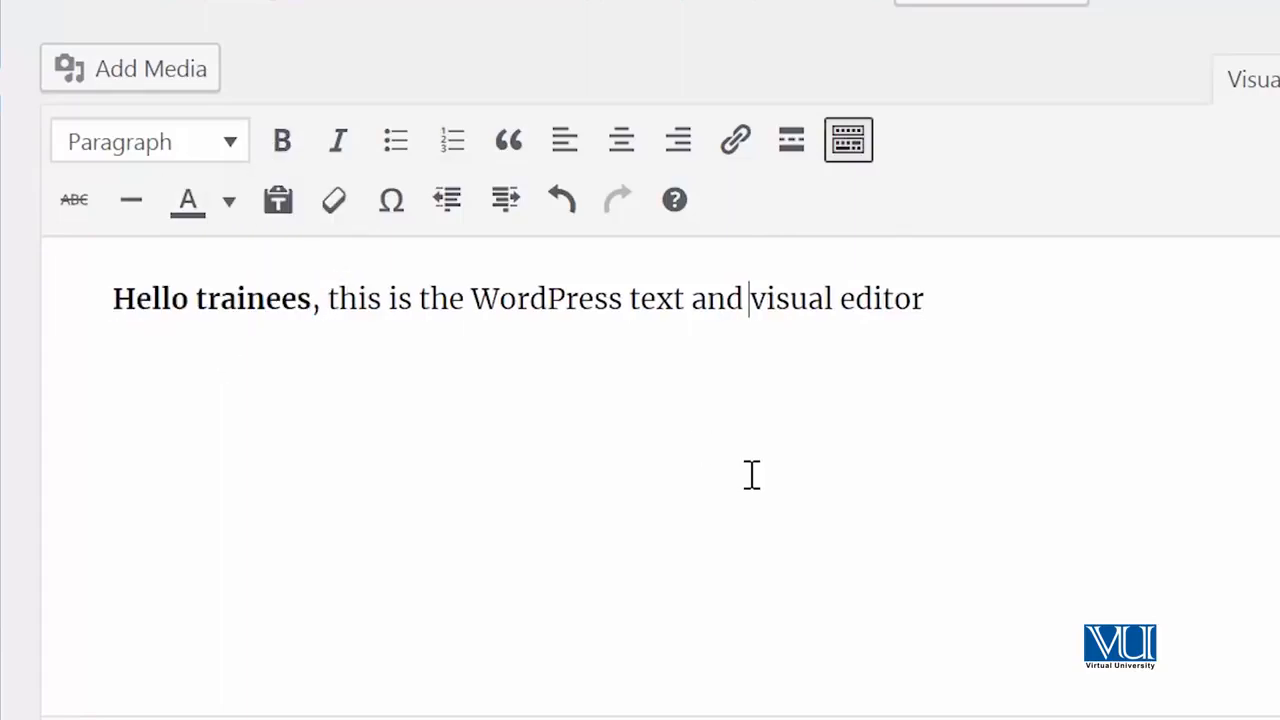
double_click(337, 300)
click(335, 141)
Step: Add the lines "number 1", "number 2" and "number 3" below the opening sentence and turn them into a numbered list
click(1116, 389)
key(Return)
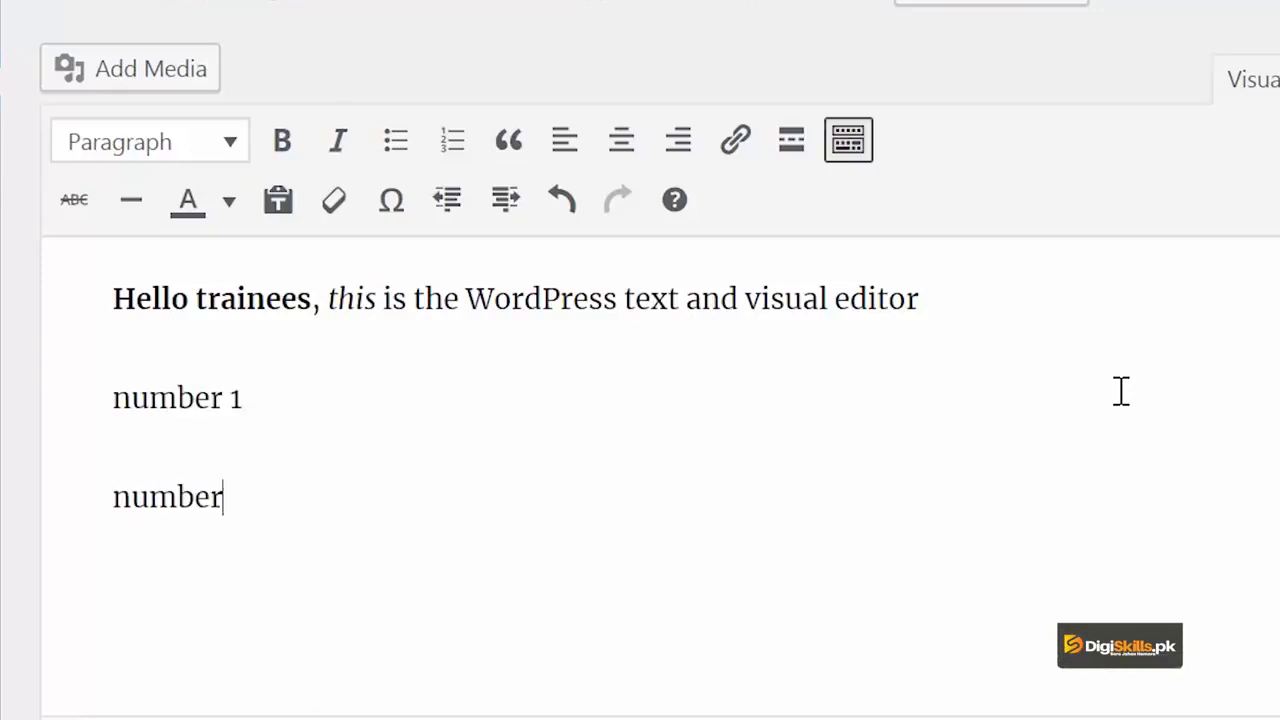
text(mber 3)
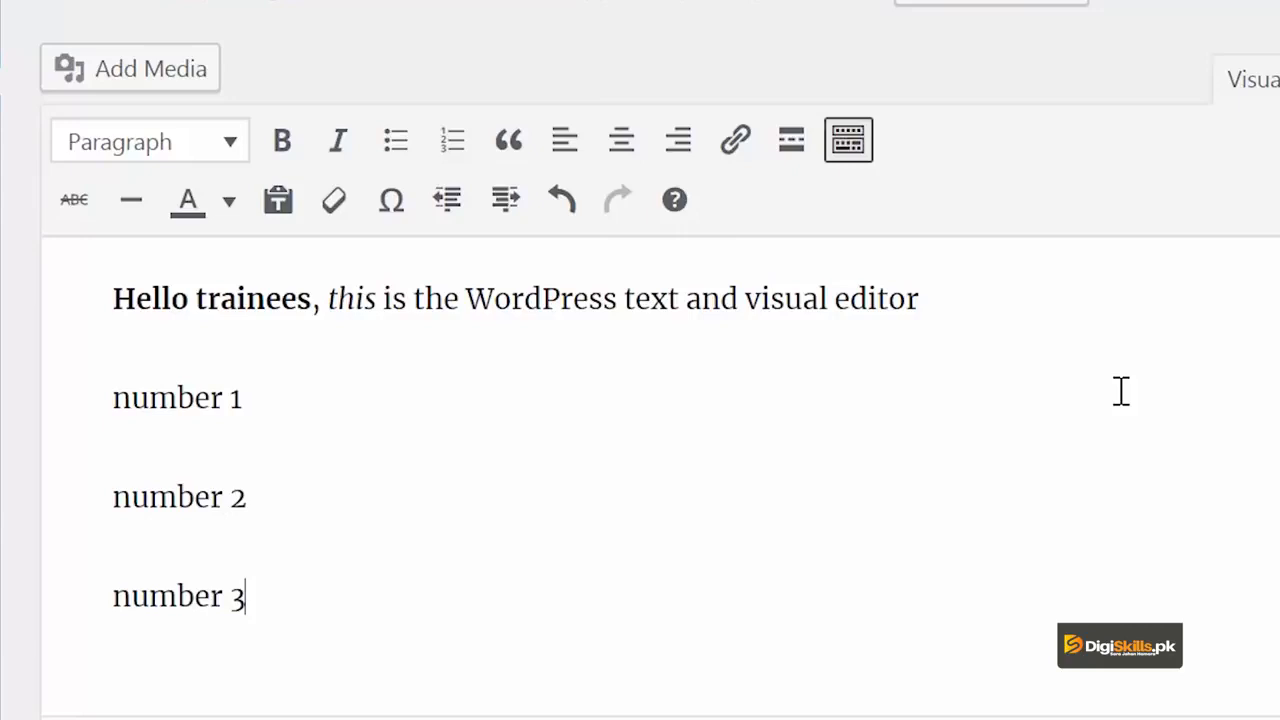
drag(248, 597, 131, 390)
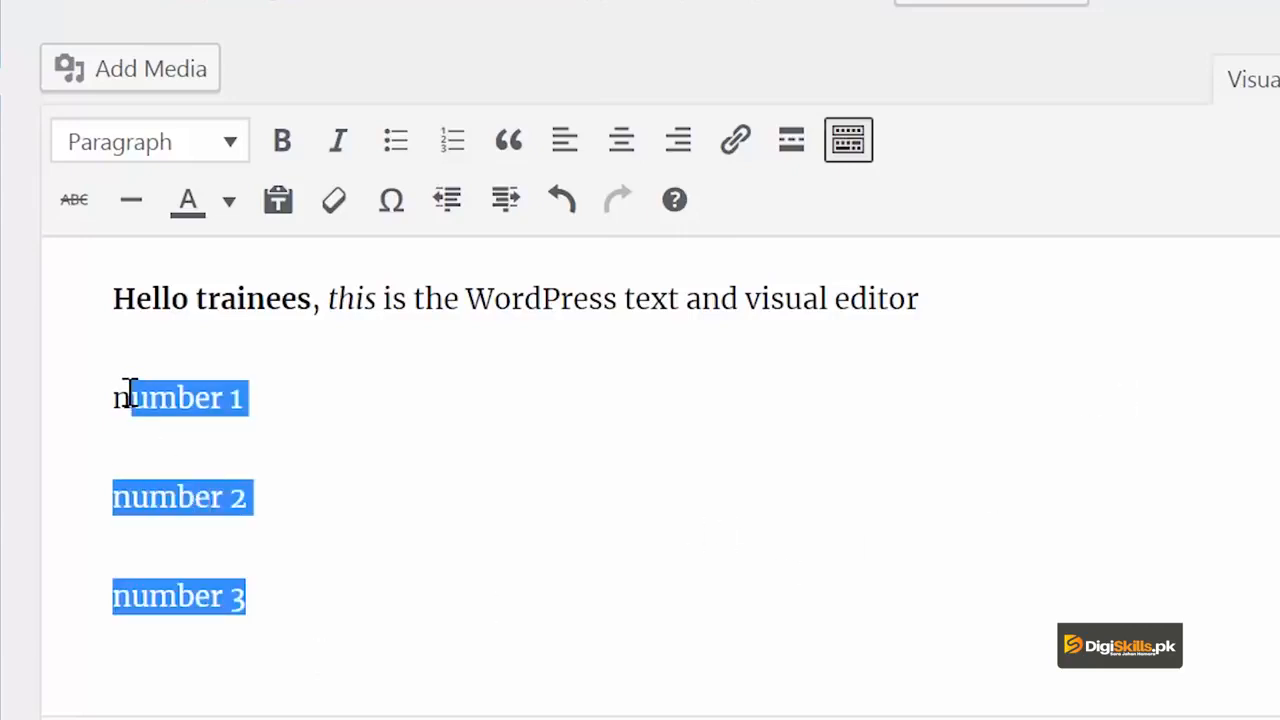
click(450, 143)
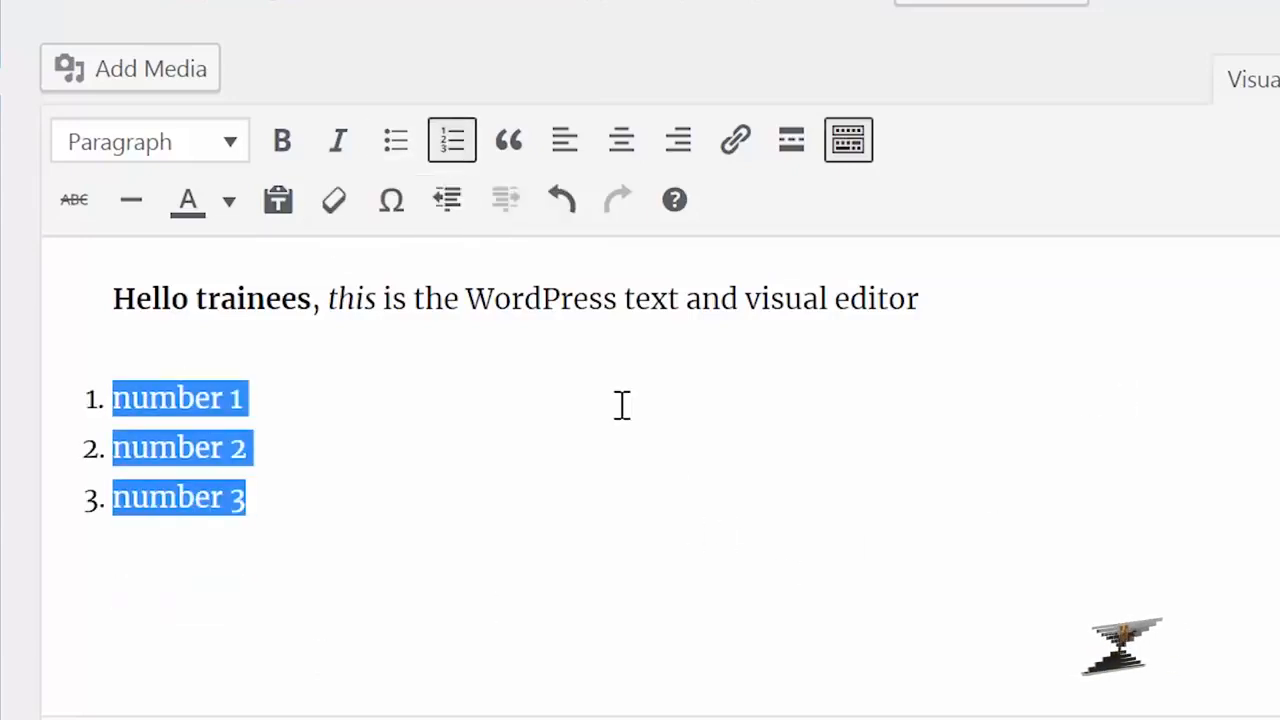
click(693, 525)
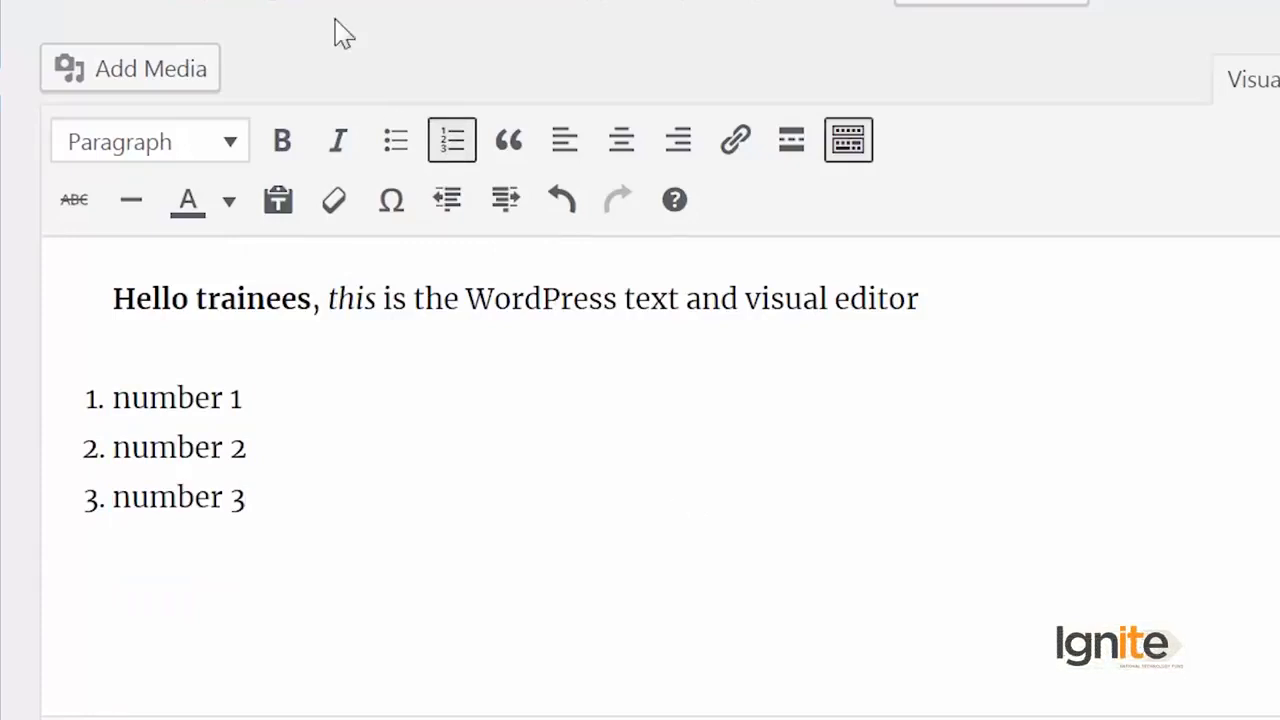
Step: Write "Life is but a great journey of learning" below the numbered list and format it as a blockquote
key(Down)
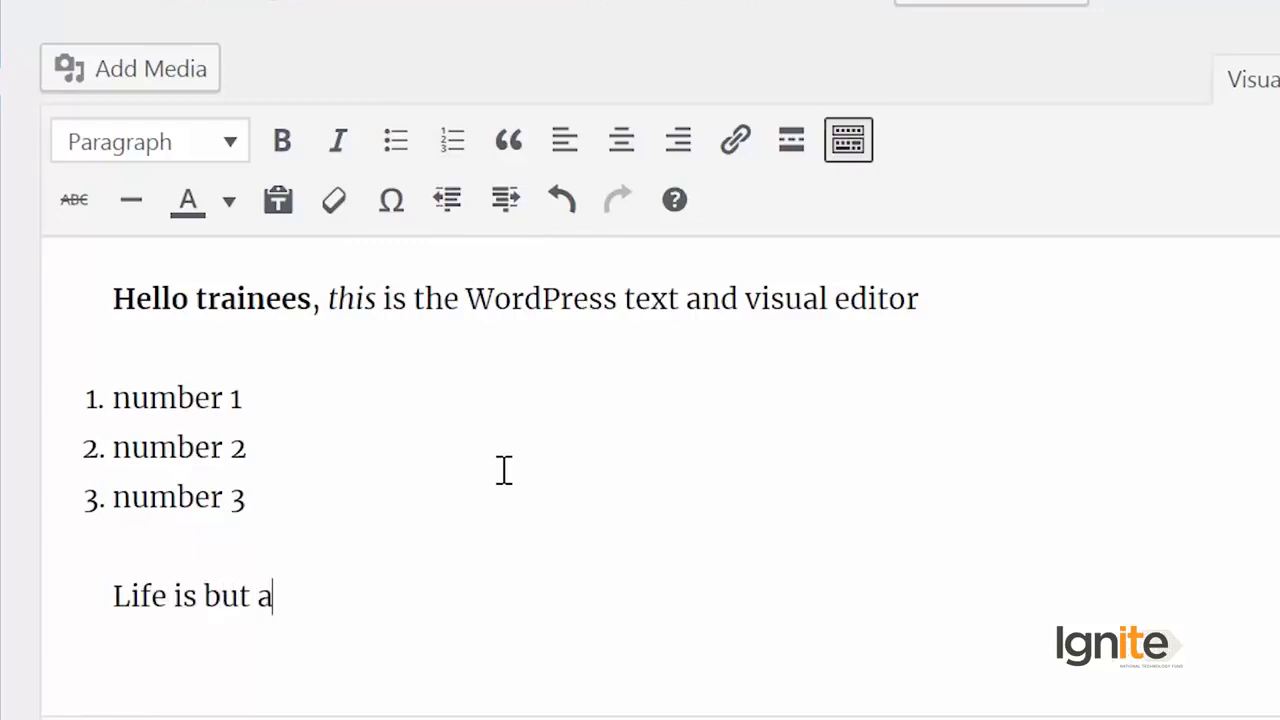
text(Life is but a great )
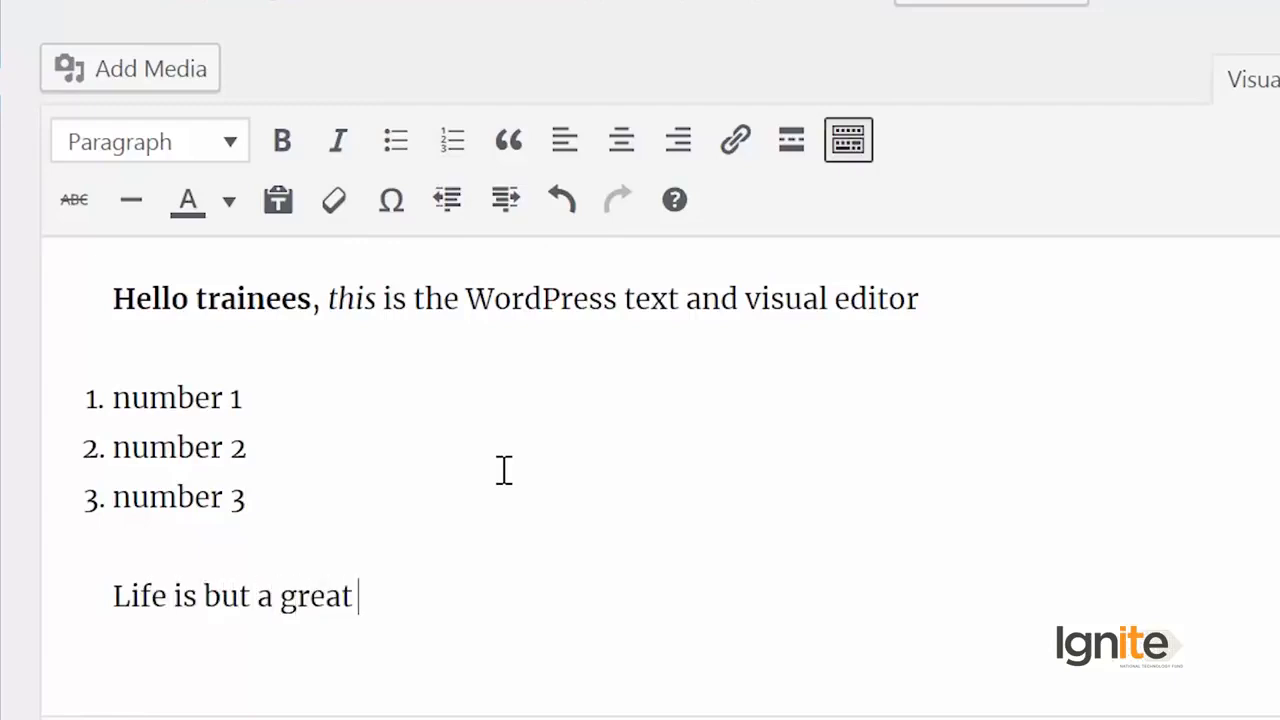
text(journe)
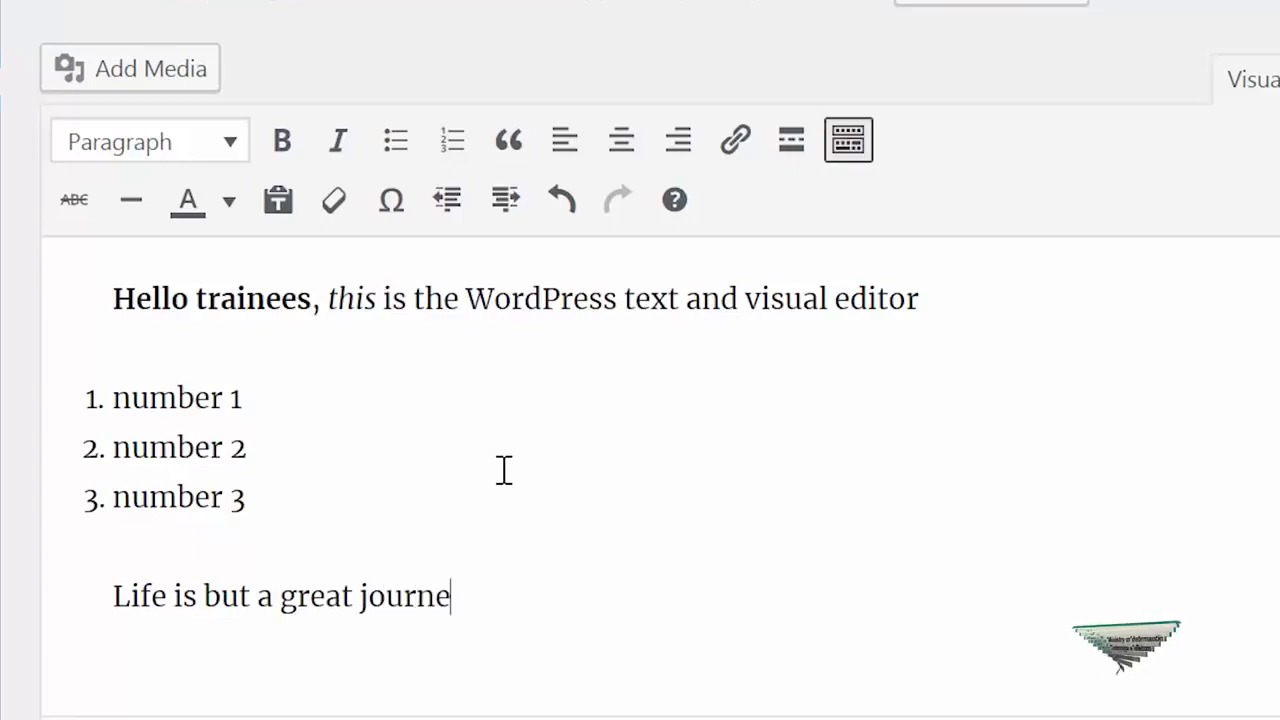
text(y of learning)
click(506, 148)
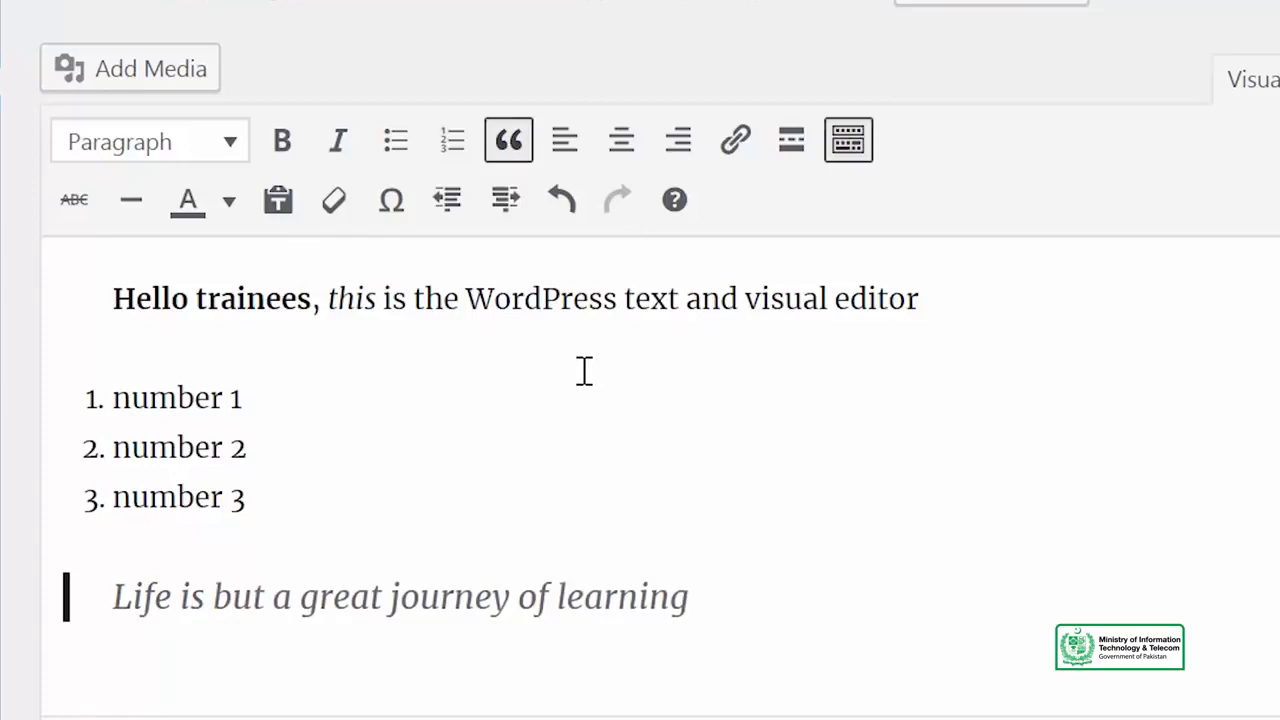
Step: Add the line "DigiSkills" inside the blockquote and link it to digiskills.pk
key(Return)
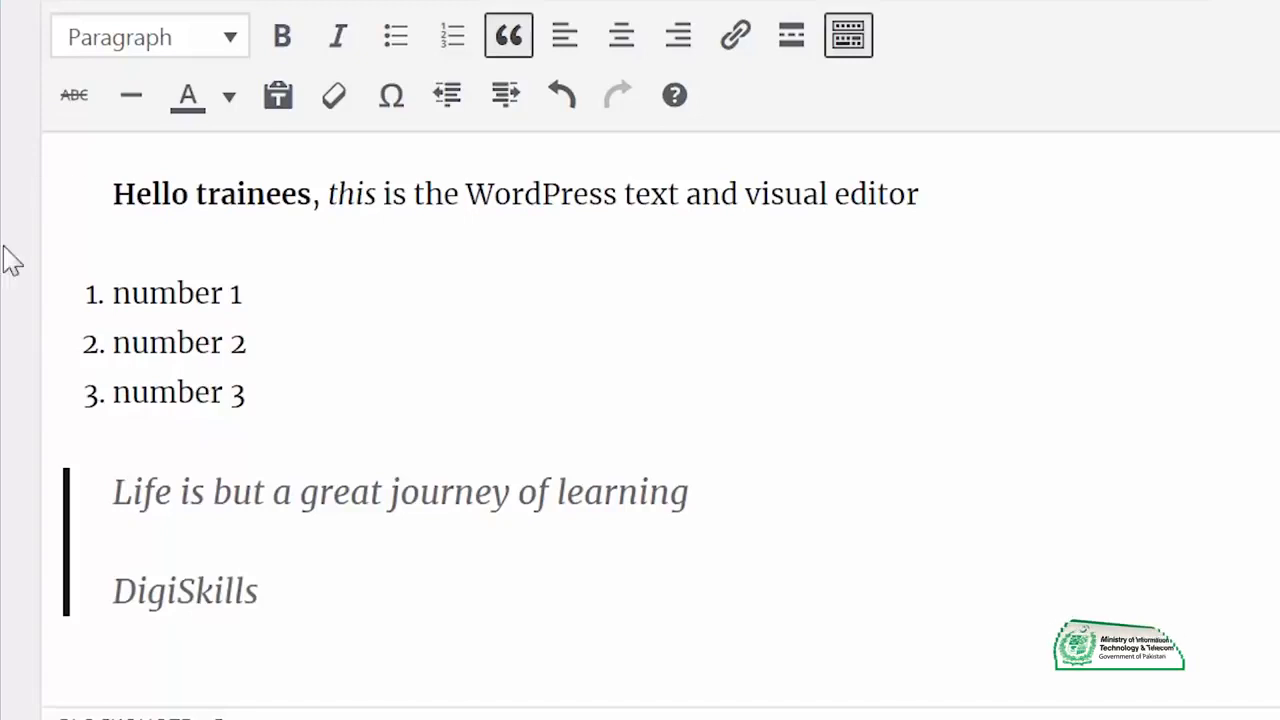
drag(286, 591, 104, 610)
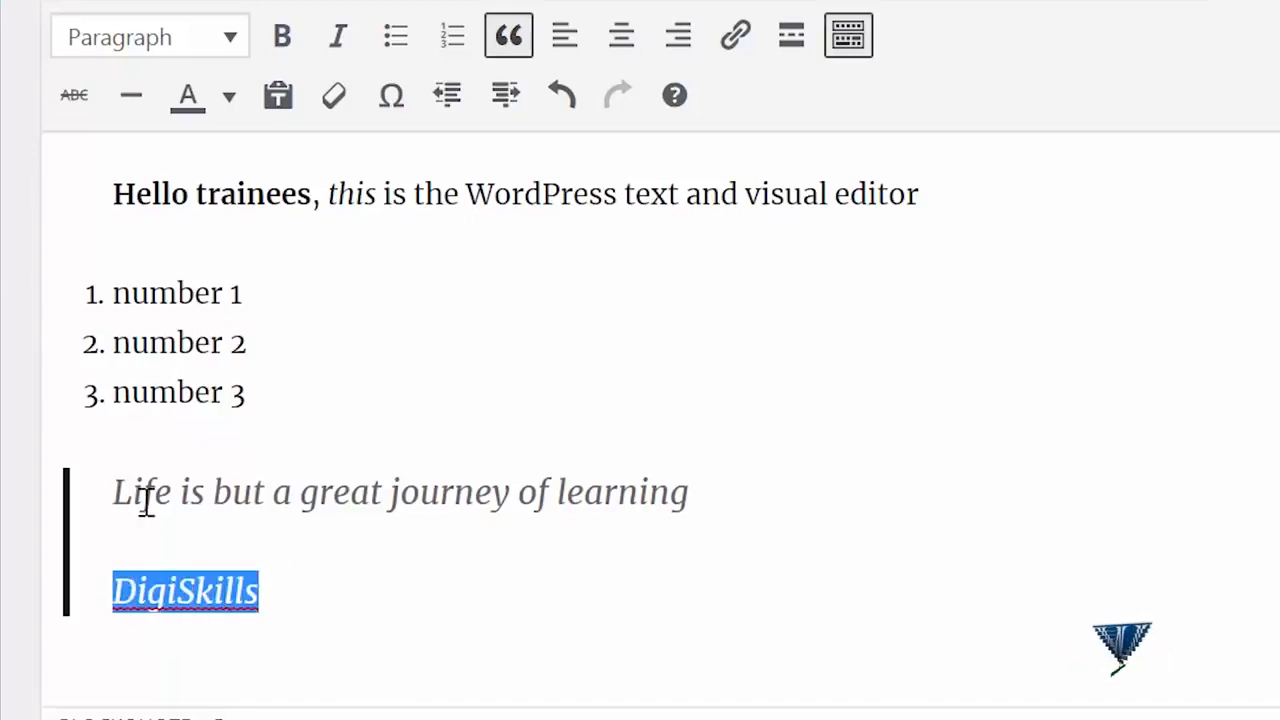
click(735, 40)
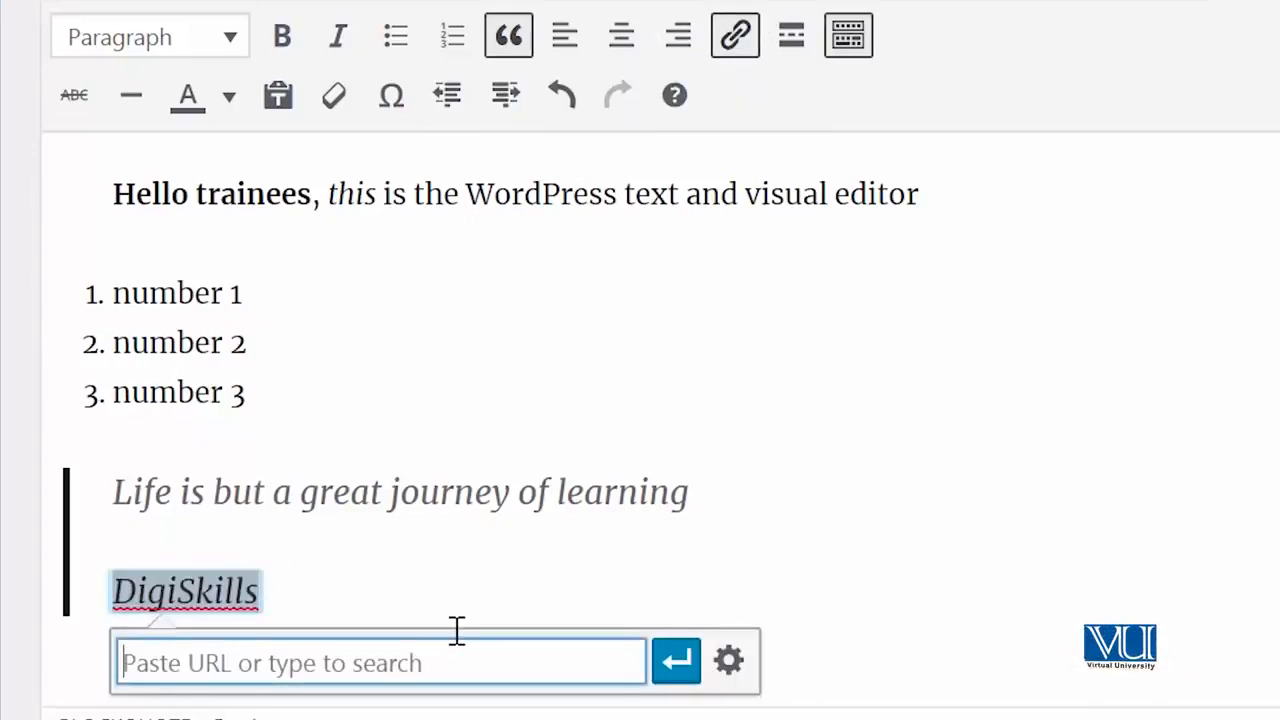
text(digiskil)
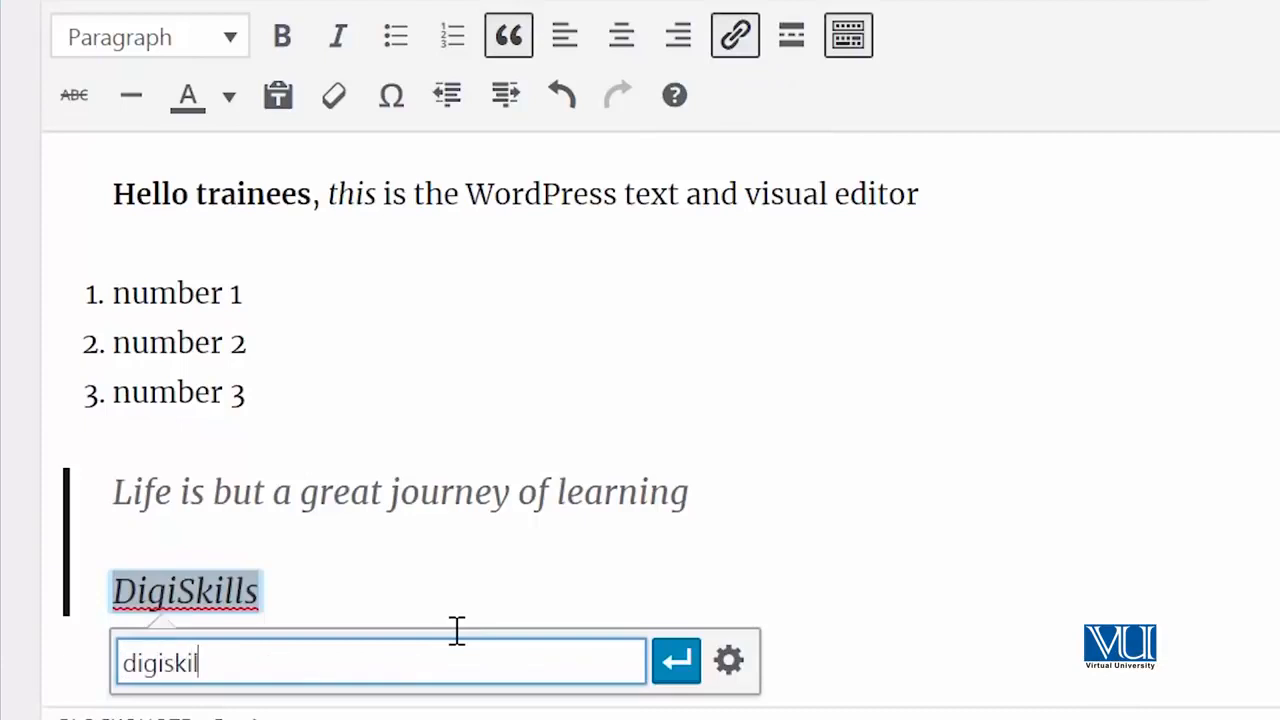
text(ls.pk)
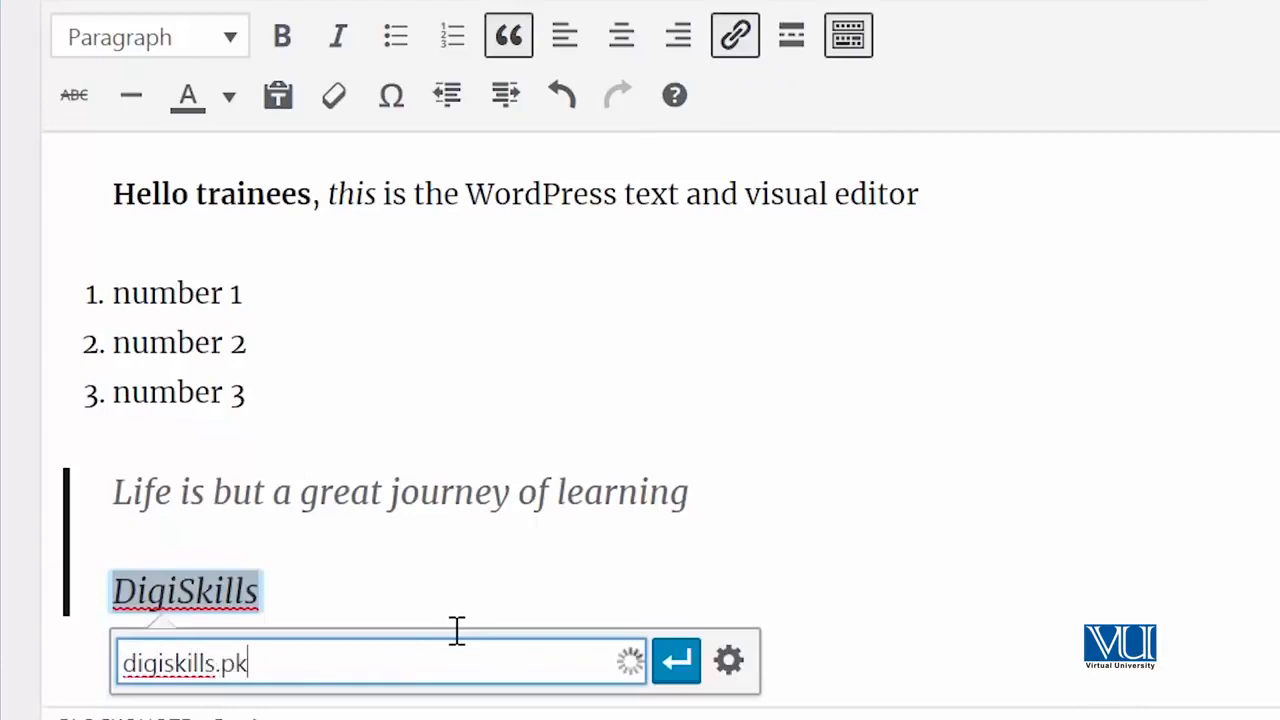
click(676, 662)
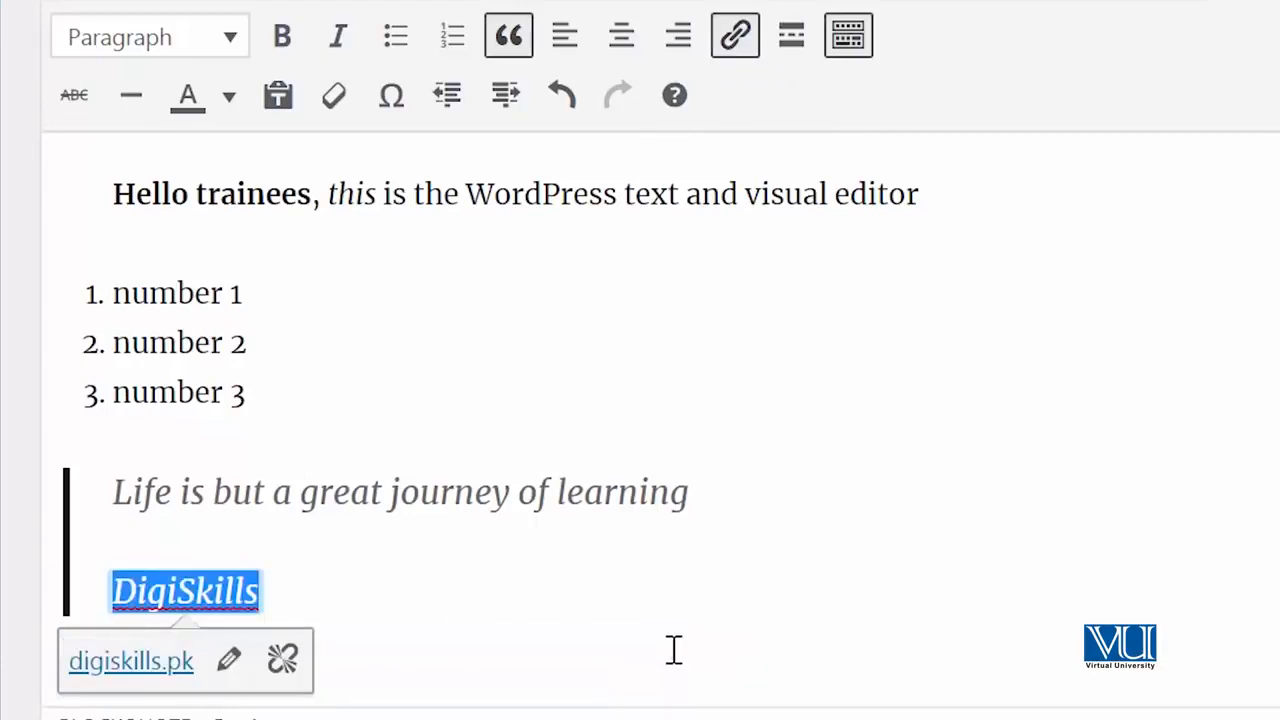
Step: Colour the word "WordPress" in the opening sentence red
click(332, 482)
double_click(355, 490)
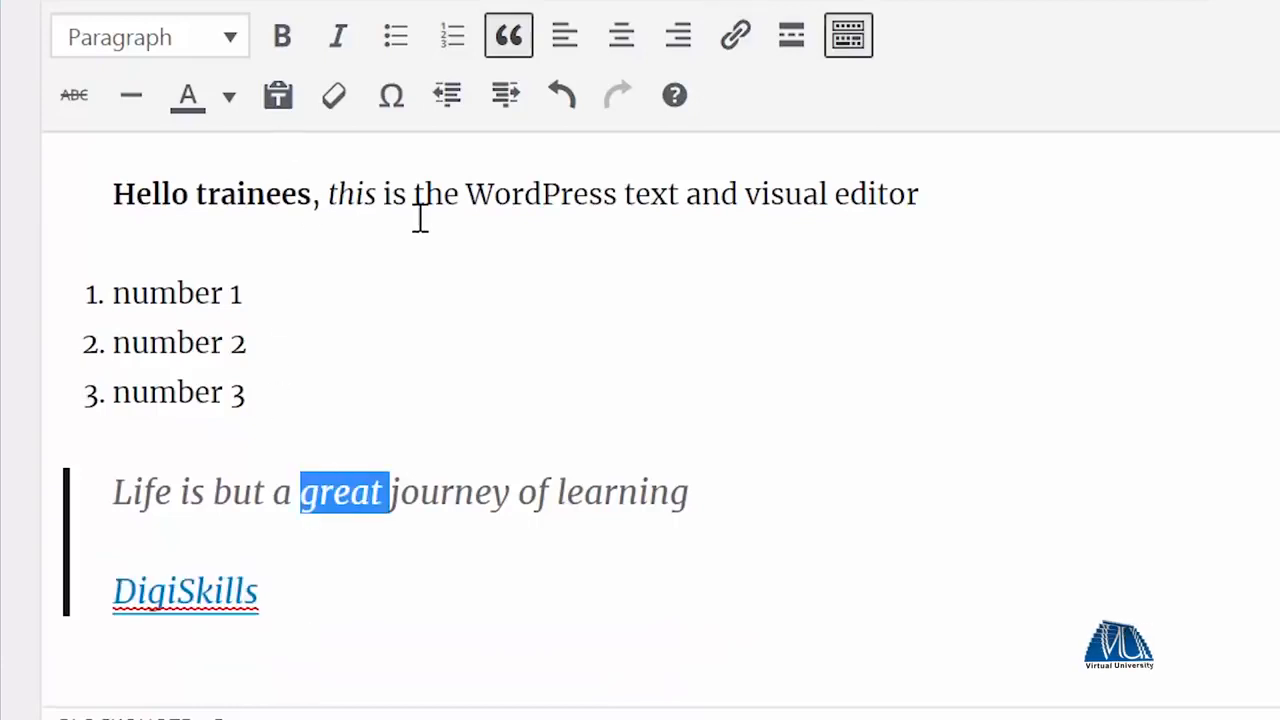
click(520, 190)
double_click(520, 192)
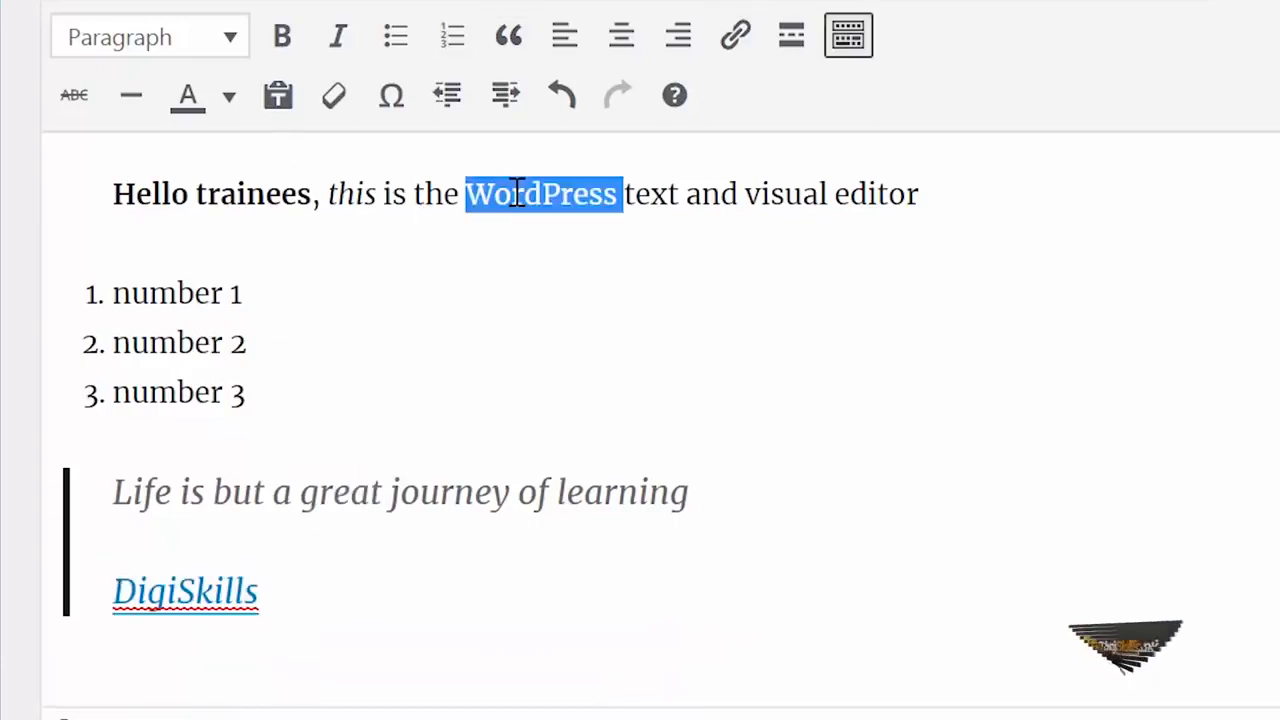
click(229, 96)
click(90, 222)
click(1100, 572)
Step: Insert the line "This is a test heading" between the numbered list and the blockquote, formatted as Heading 2
click(907, 390)
key(Return)
key(Return)
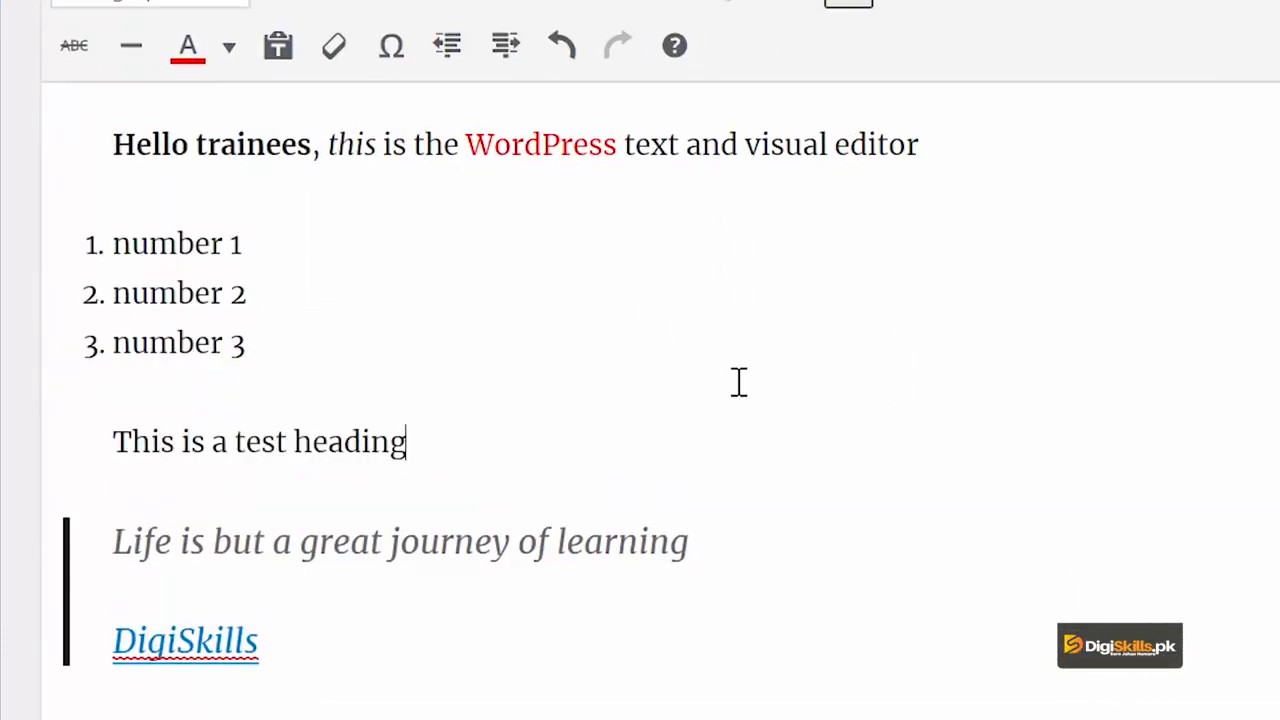
click(200, 95)
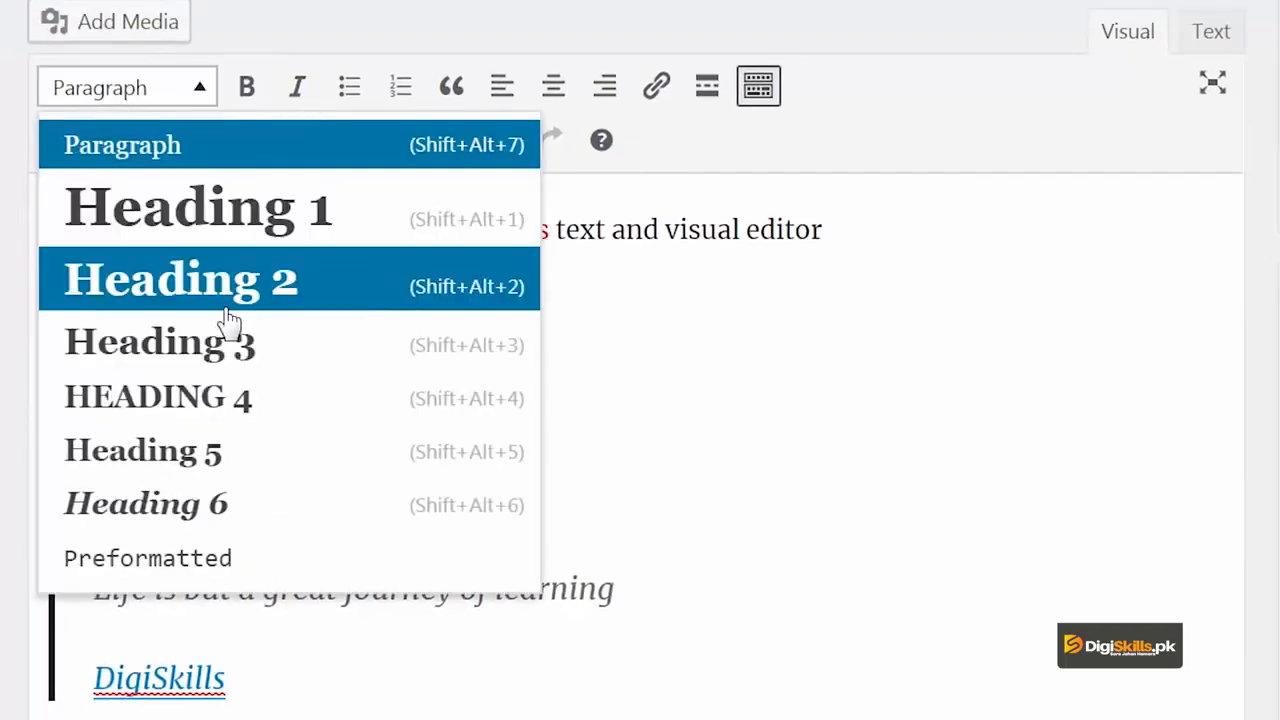
click(229, 323)
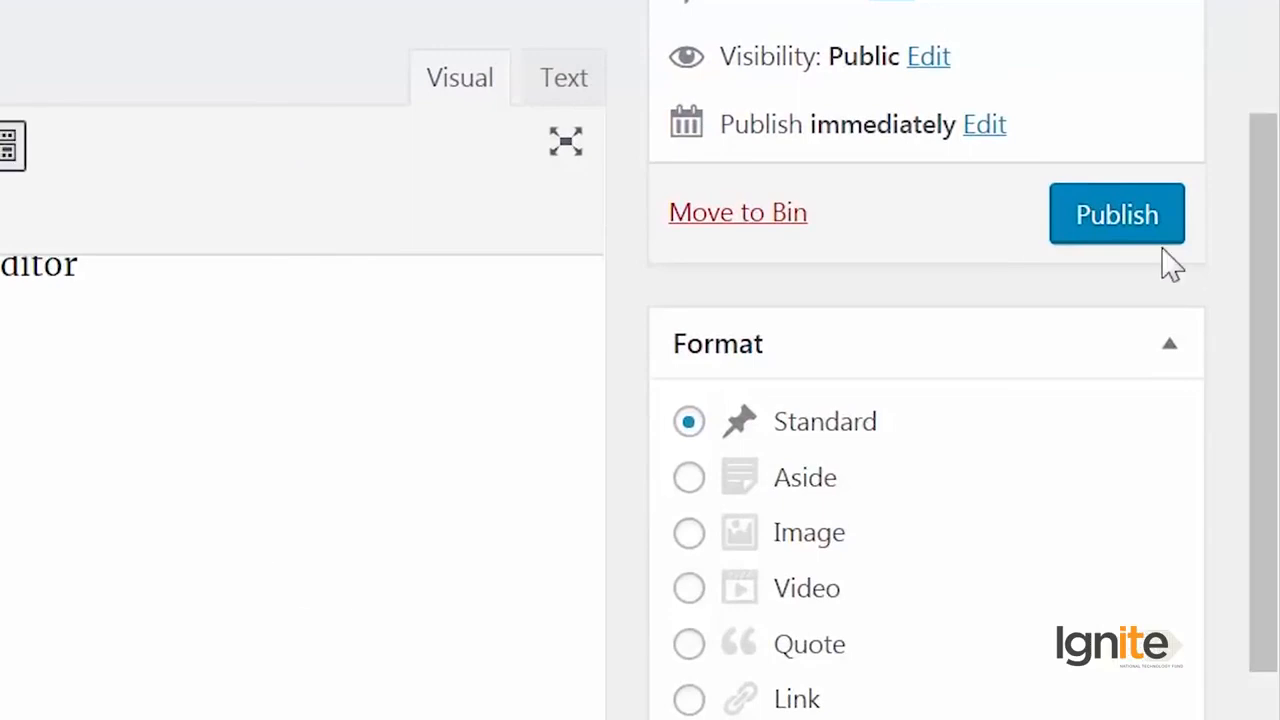
Step: Publish the finished post
click(1110, 218)
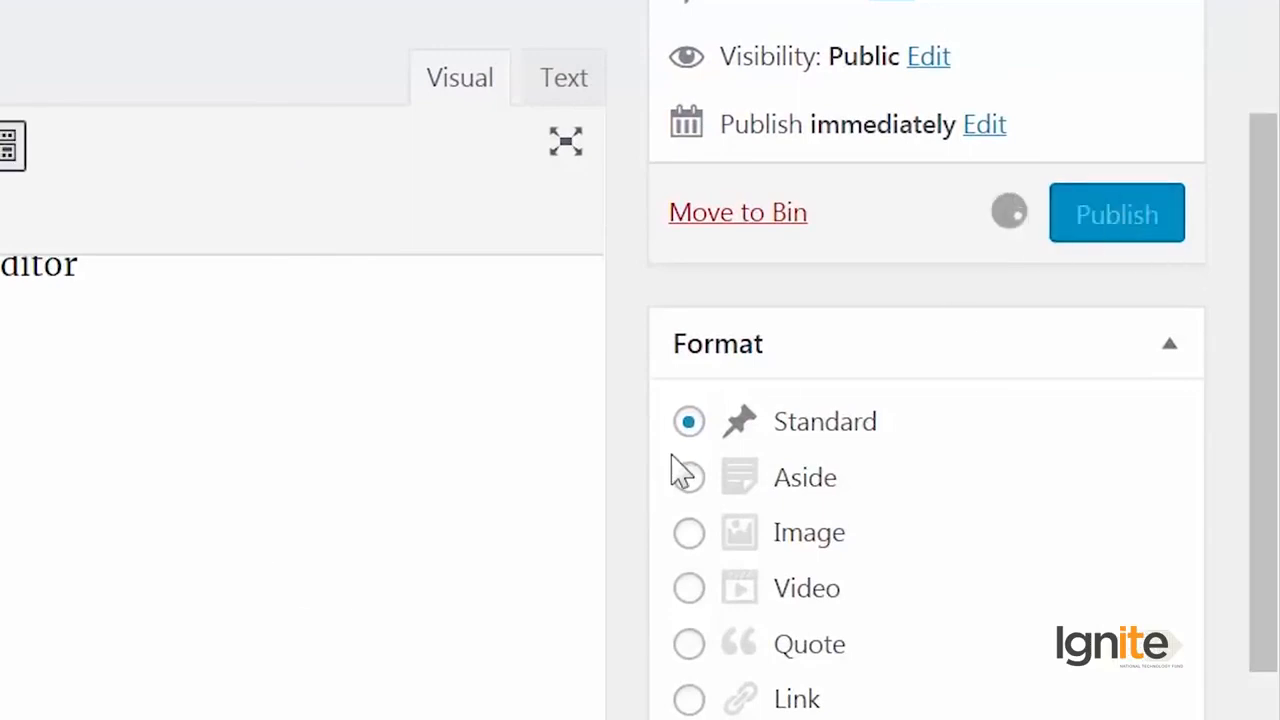
scroll(680, 470, up, 3)
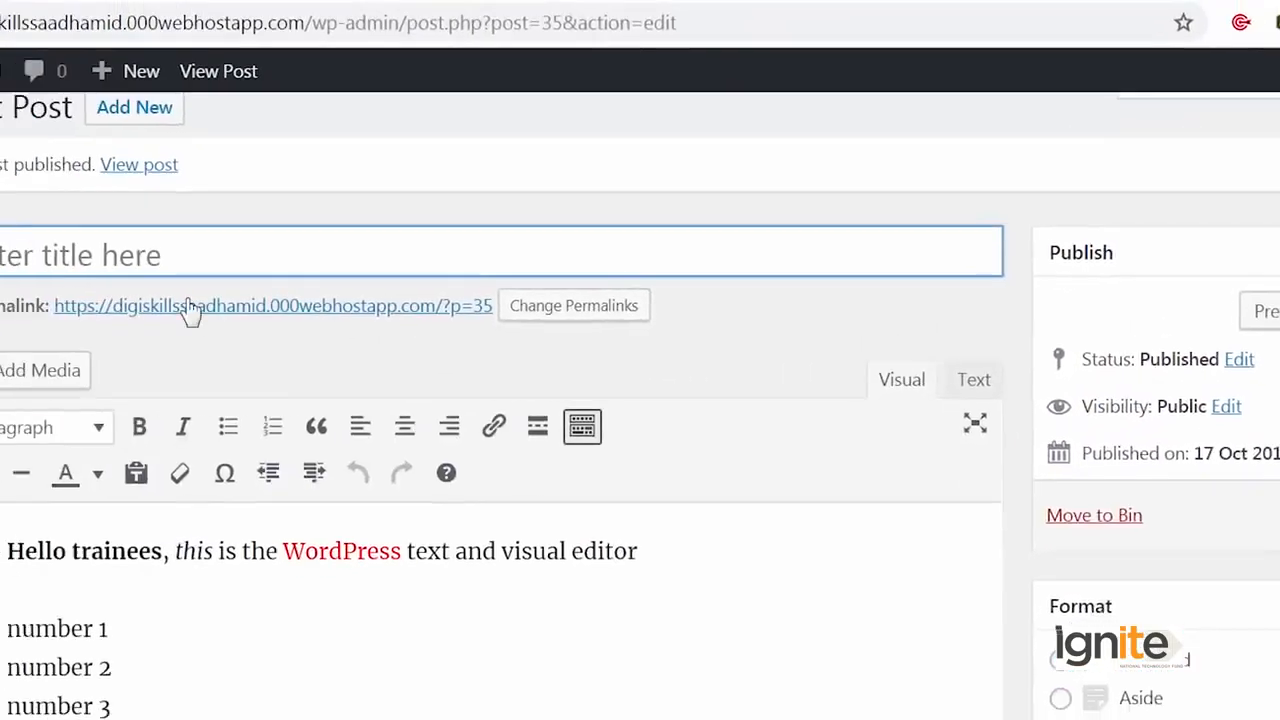
Step: View the published post through its permalink in a separate tab, check its formatting down to the comment area, and close that tab
right_click(231, 304)
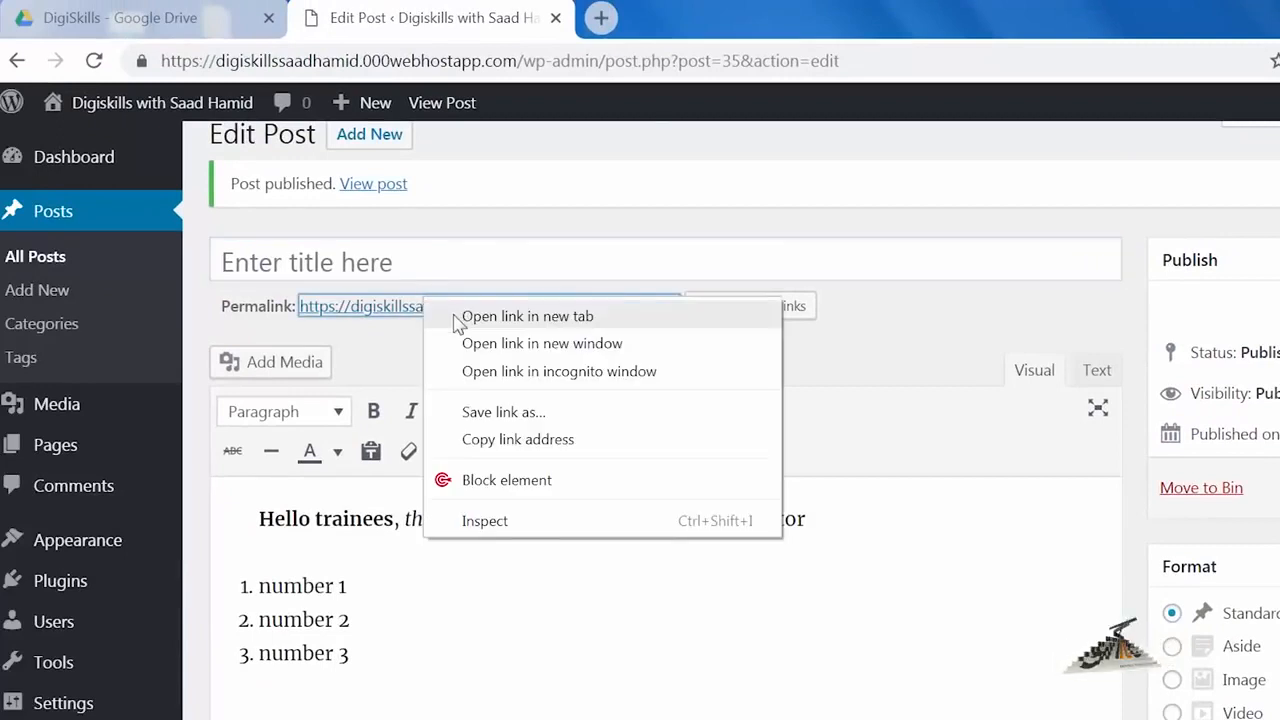
click(460, 316)
click(694, 16)
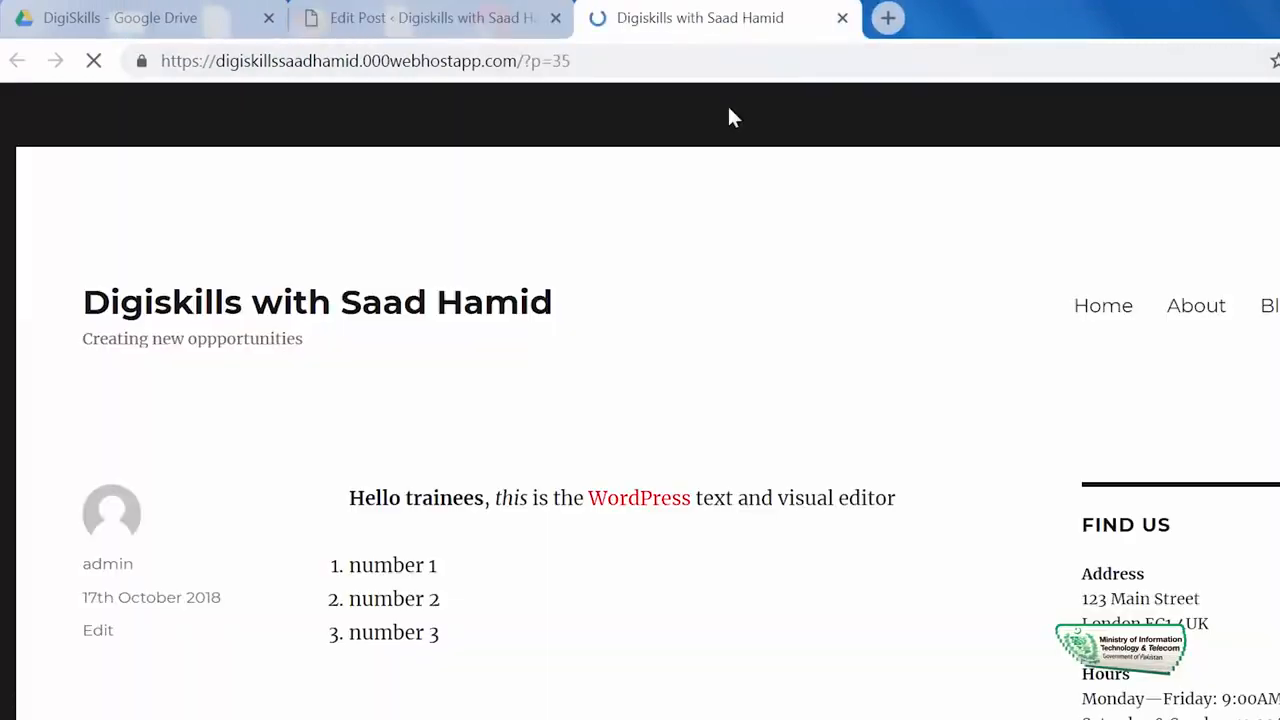
scroll(478, 334, down, 7)
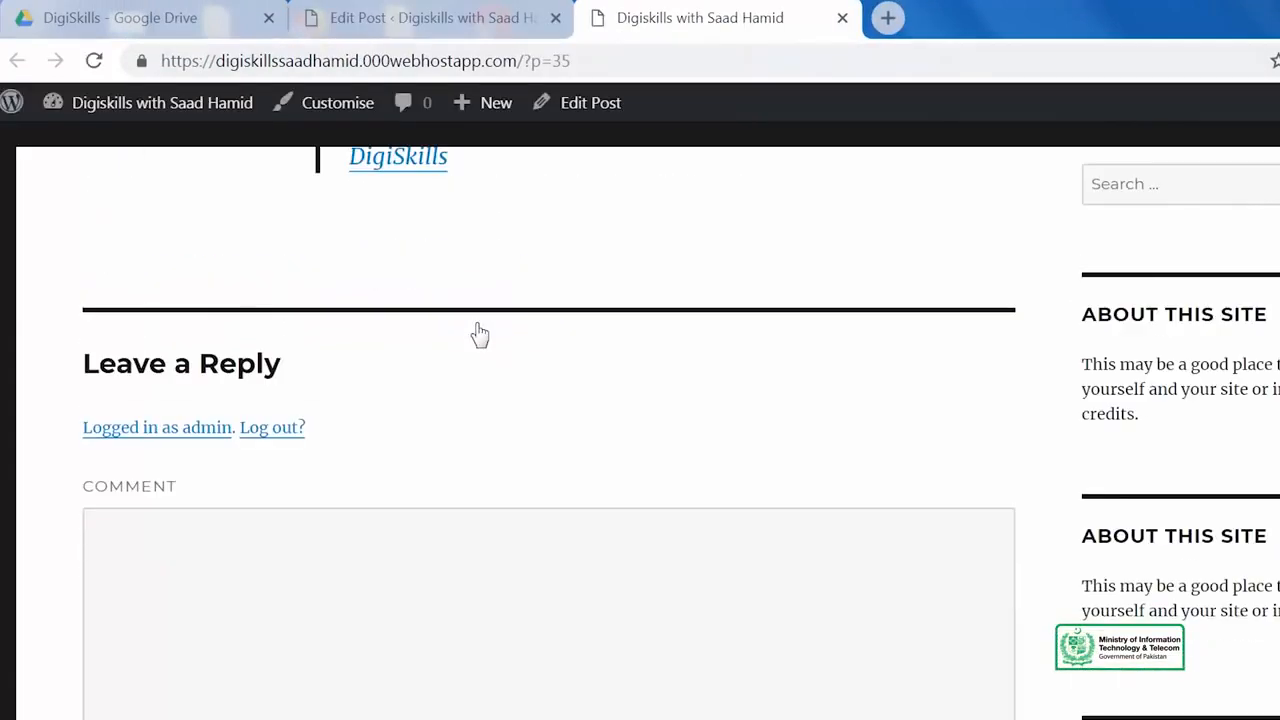
scroll(478, 334, up, 5)
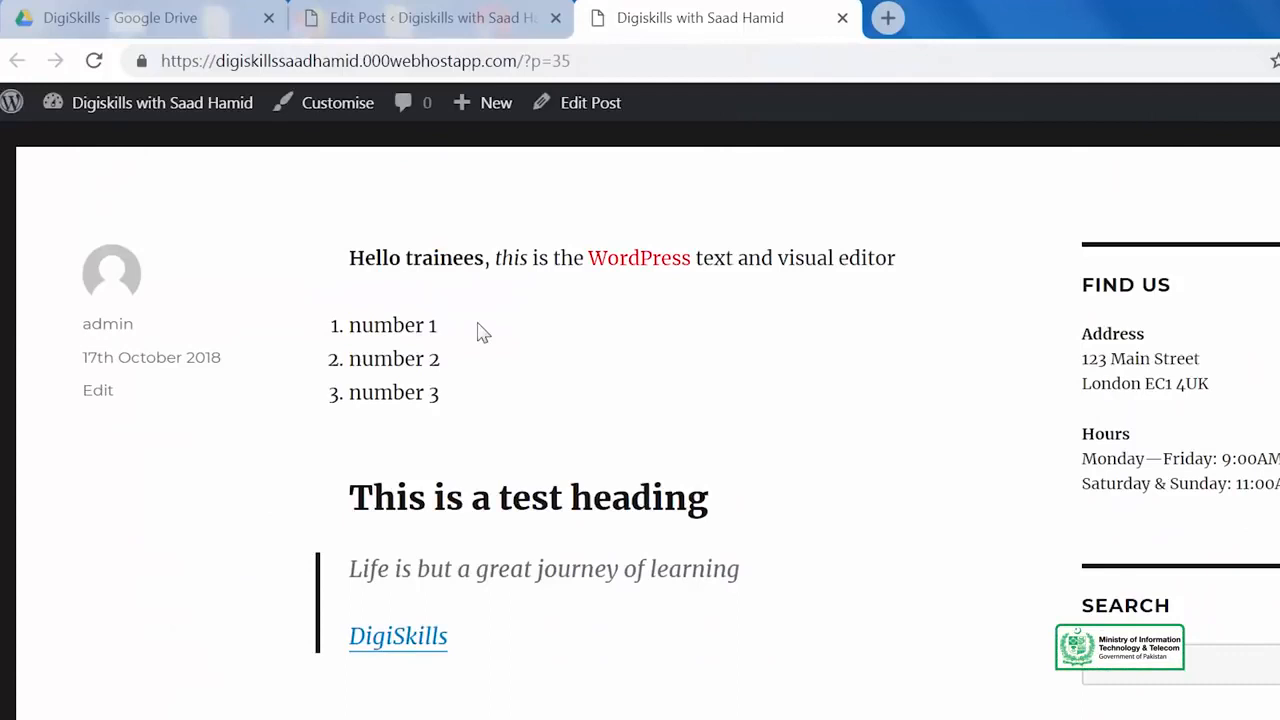
click(842, 18)
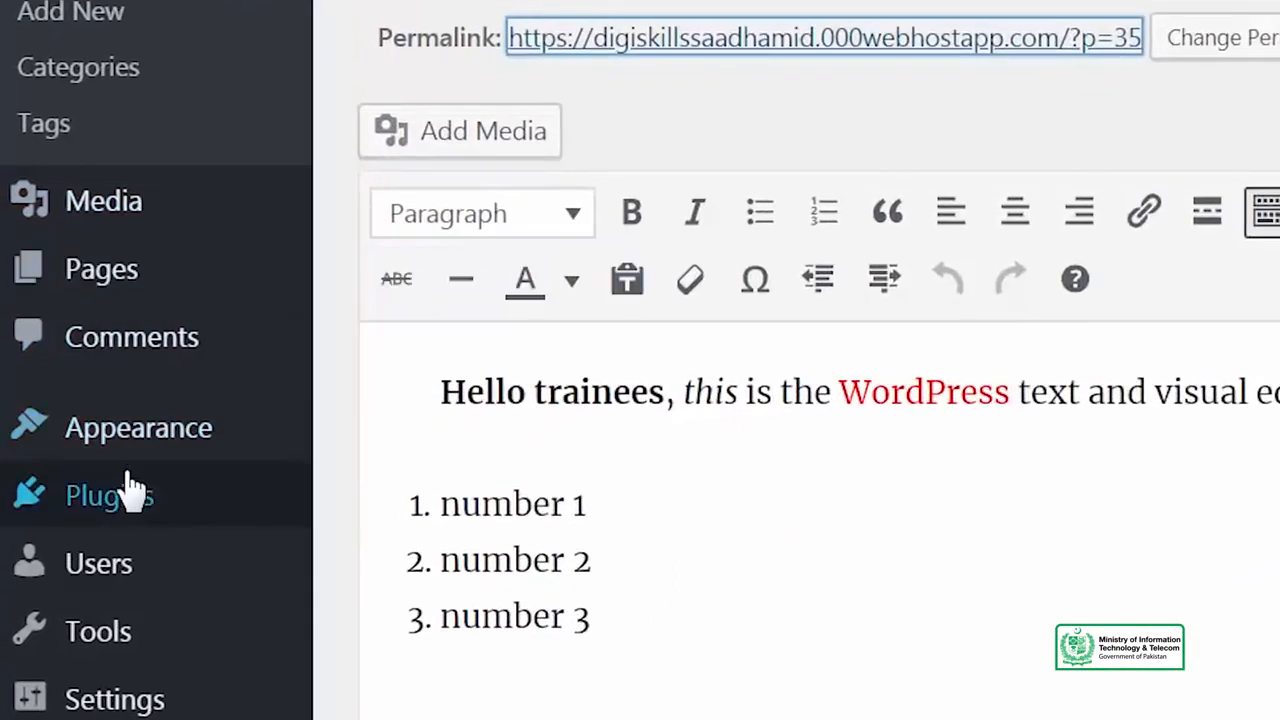
Step: Find the Gutenberg plugin by the Gutenberg Team in the plugin directory, install it and activate it
mouse_move(83, 569)
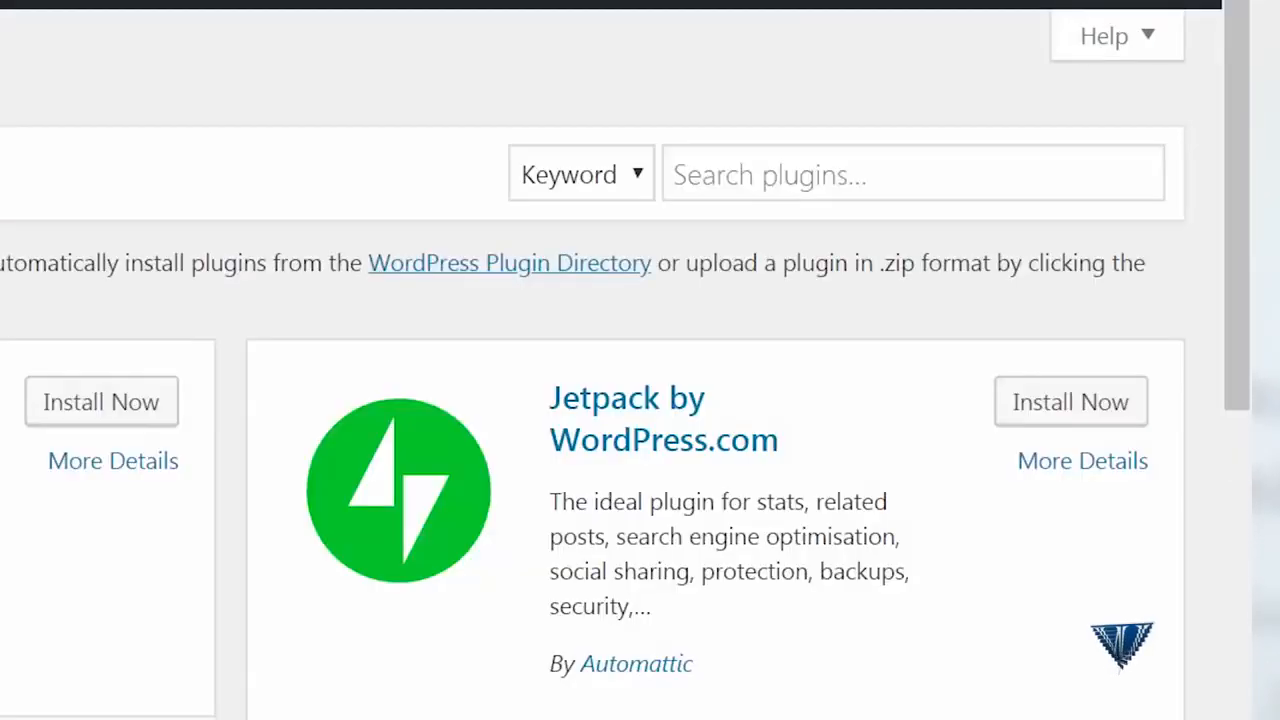
click(720, 170)
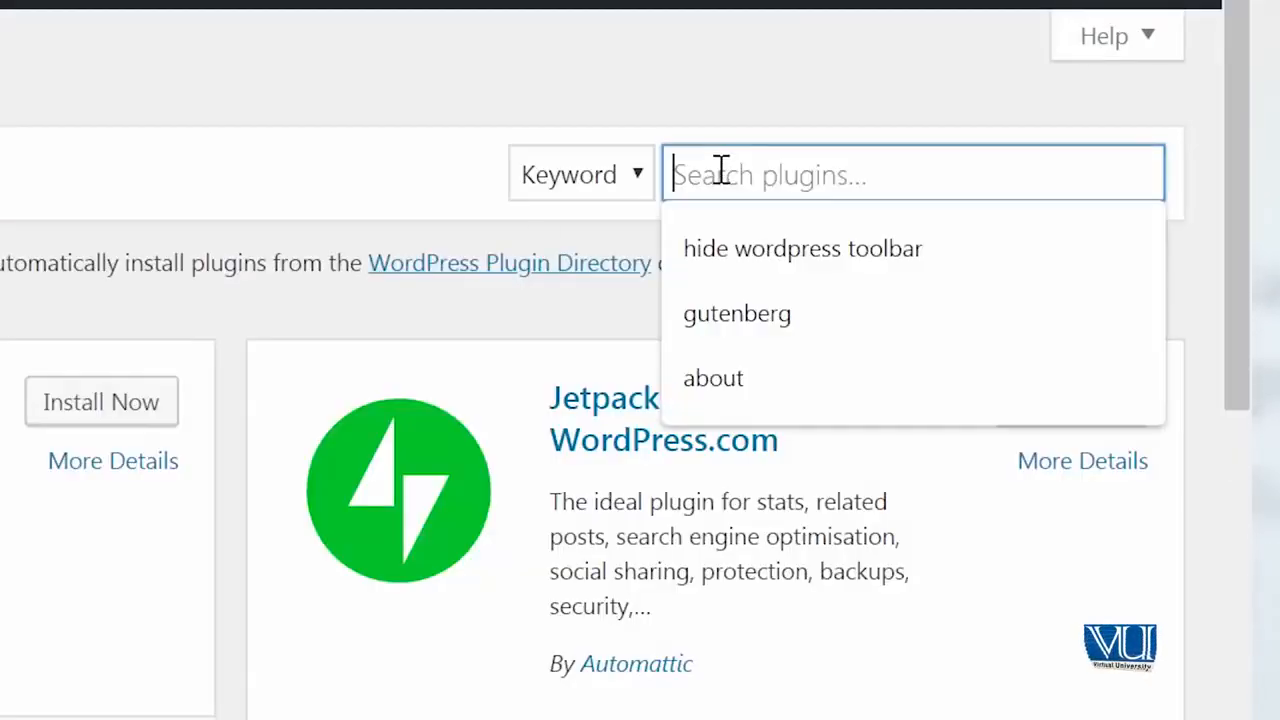
text(gut)
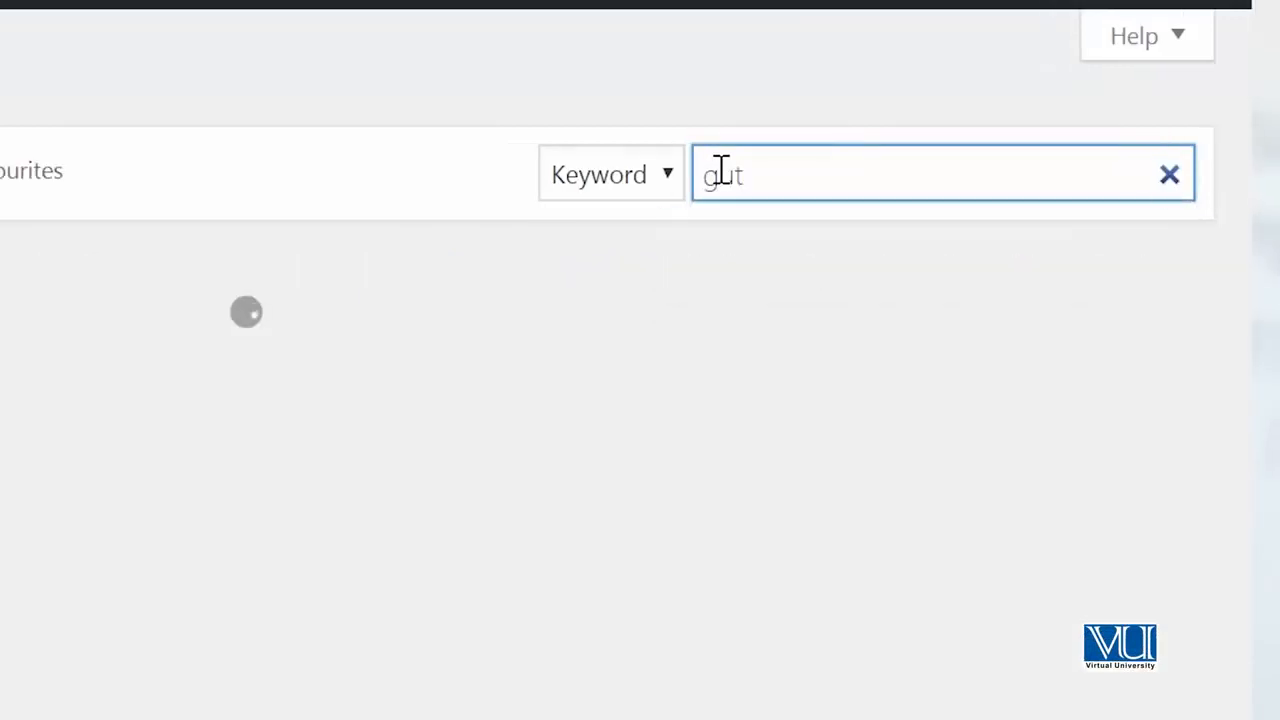
text(en)
click(772, 246)
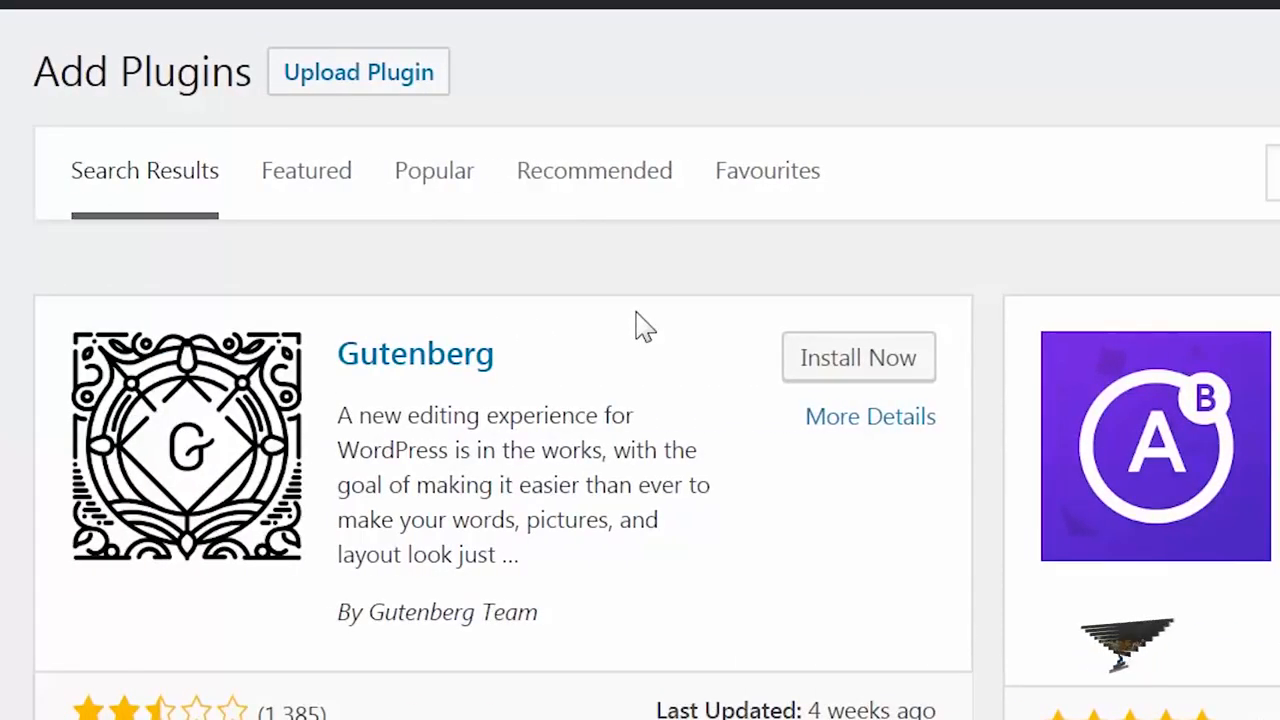
click(815, 366)
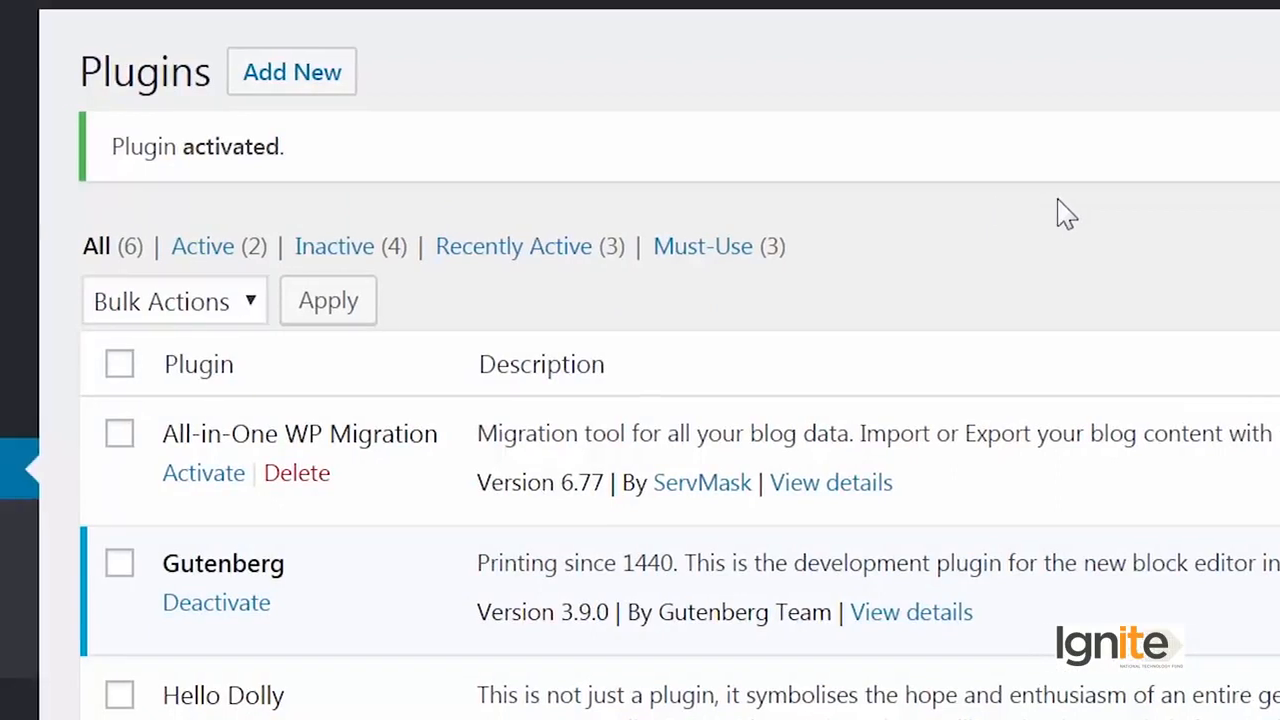
Step: Open the published post for editing in the Gutenberg block editor and go through all the introductory tips
mouse_move(208, 190)
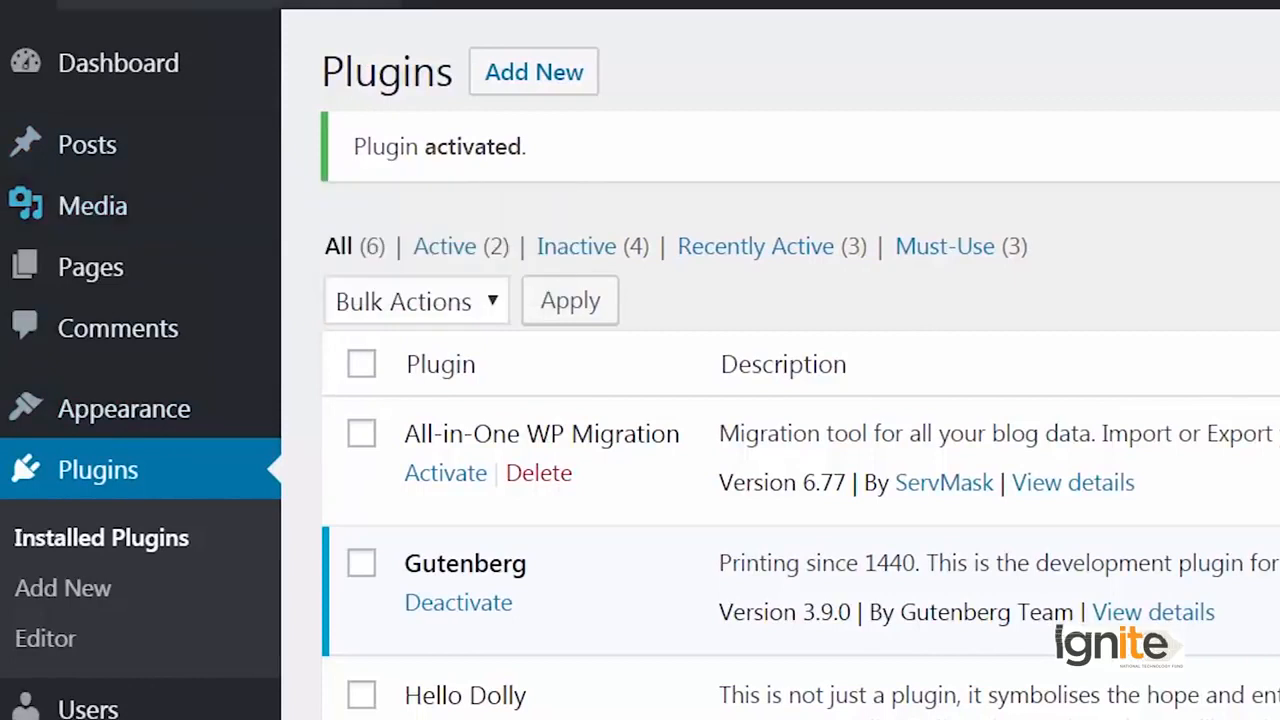
mouse_move(251, 143)
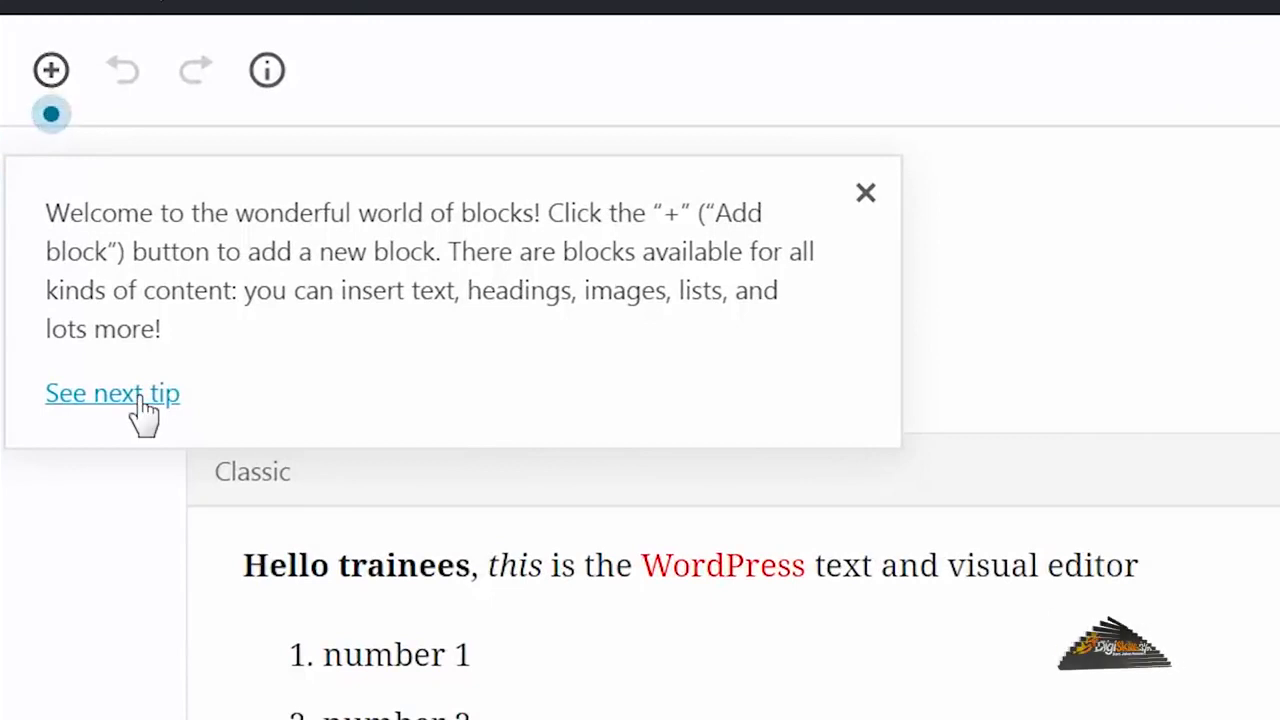
click(143, 396)
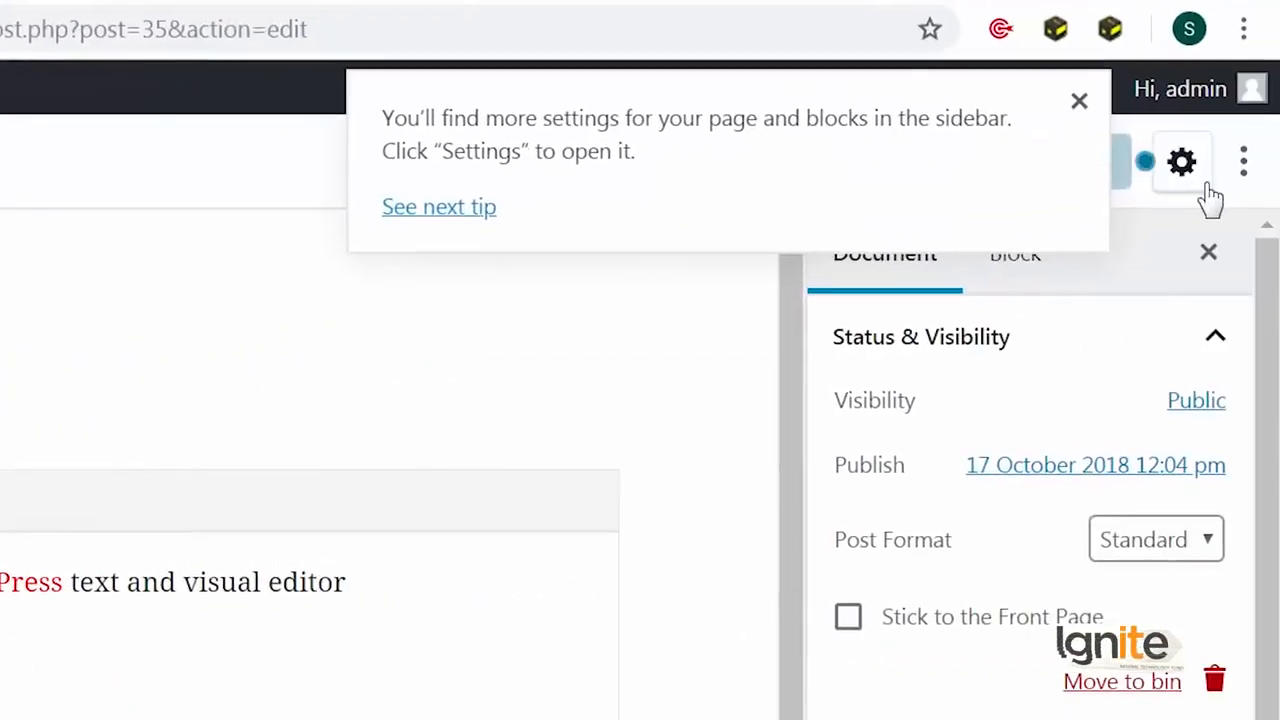
click(467, 207)
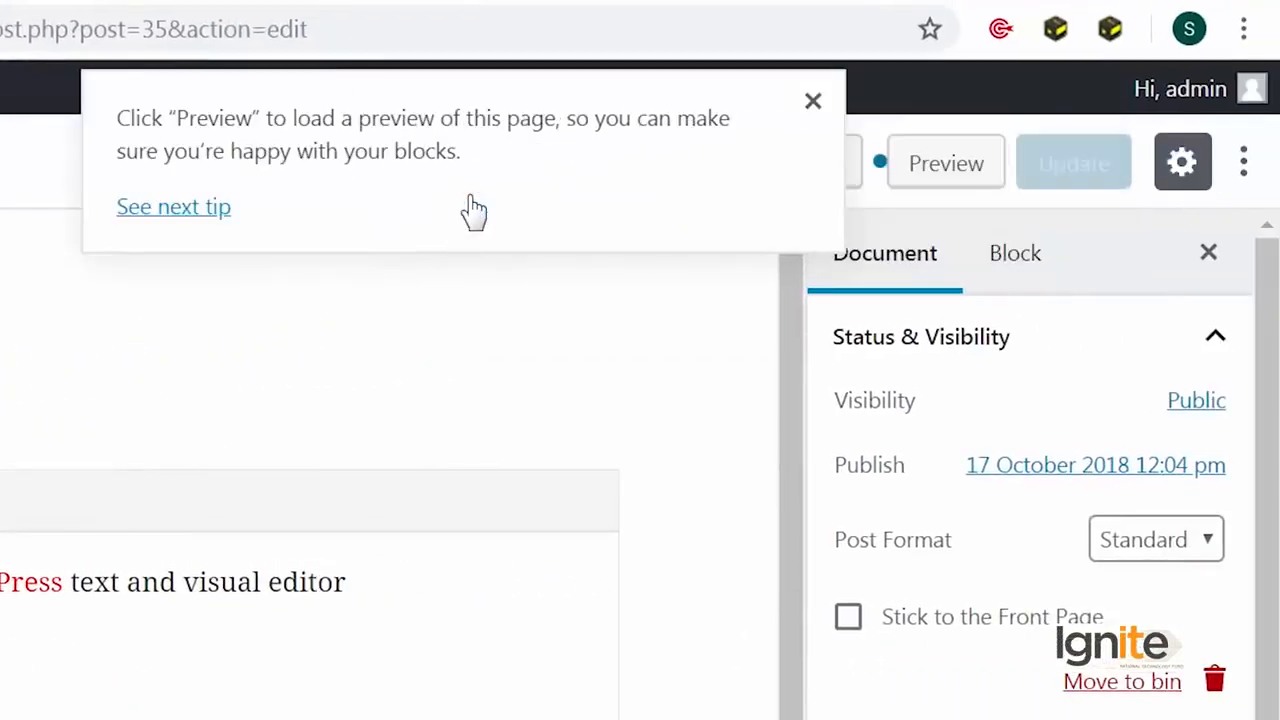
click(193, 212)
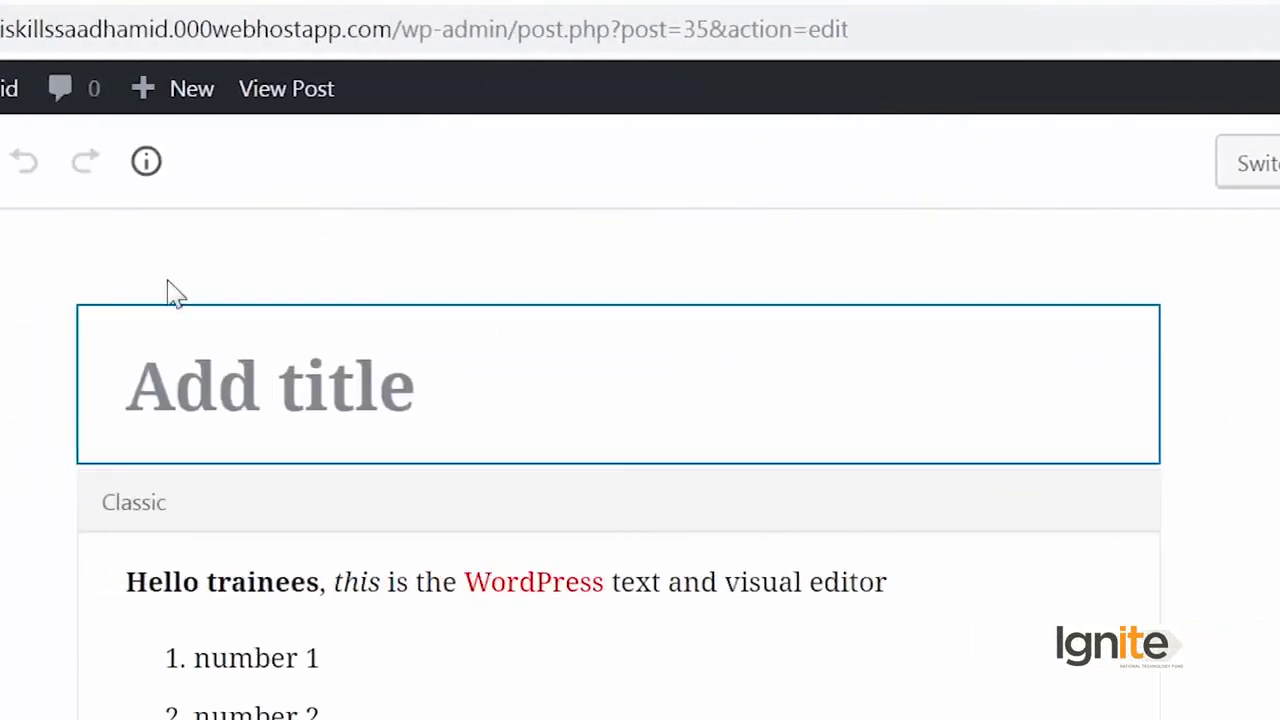
Step: Add a paragraph block containing "Hello" to the post and place it above the Classic block
click(311, 162)
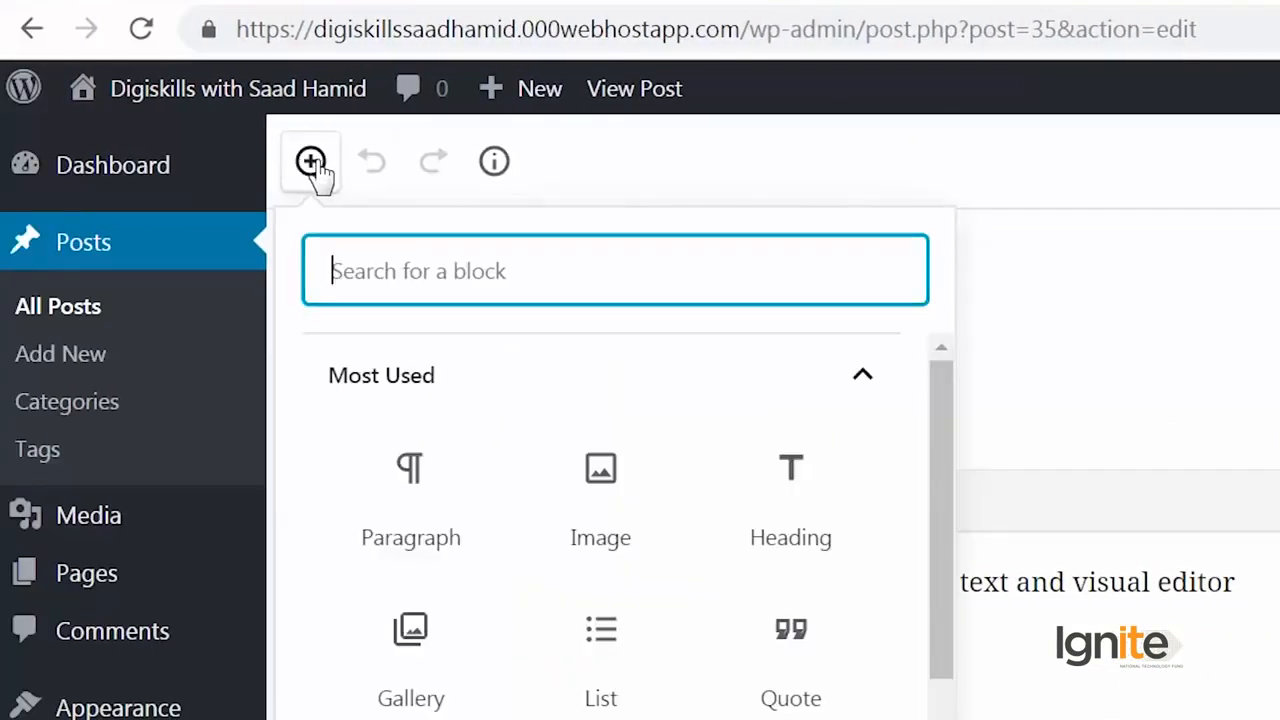
click(475, 512)
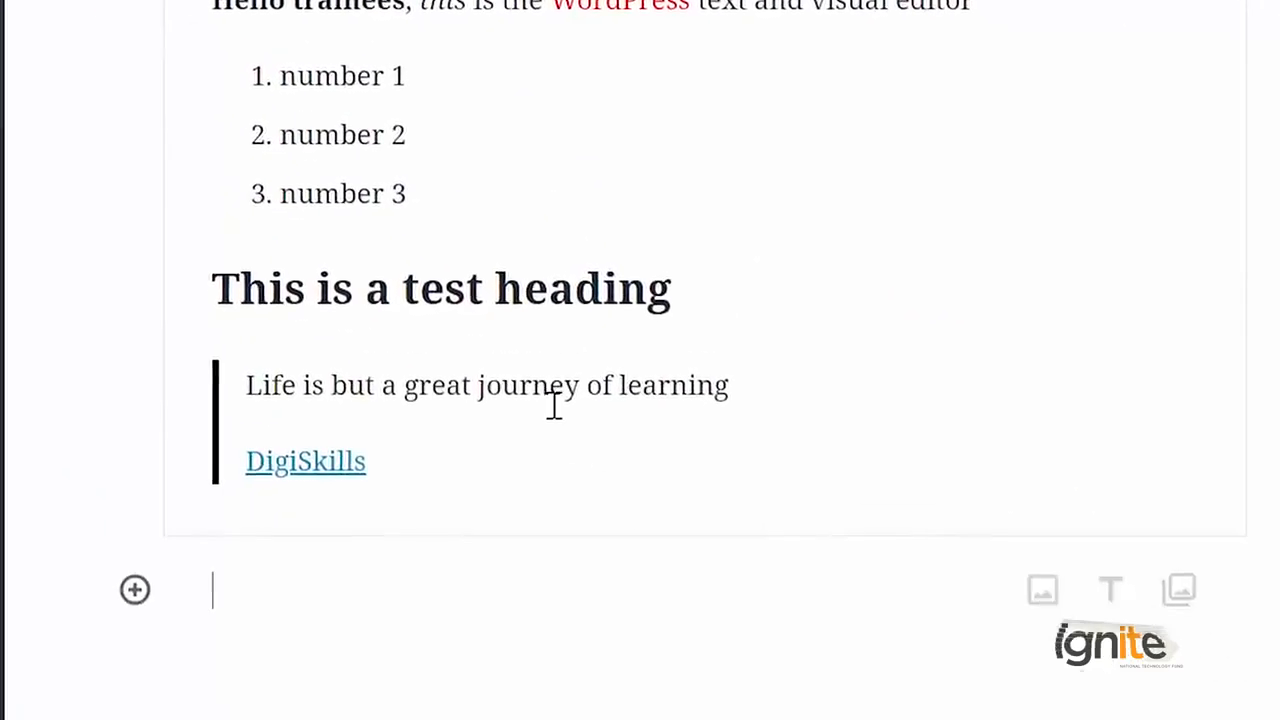
text(Hello)
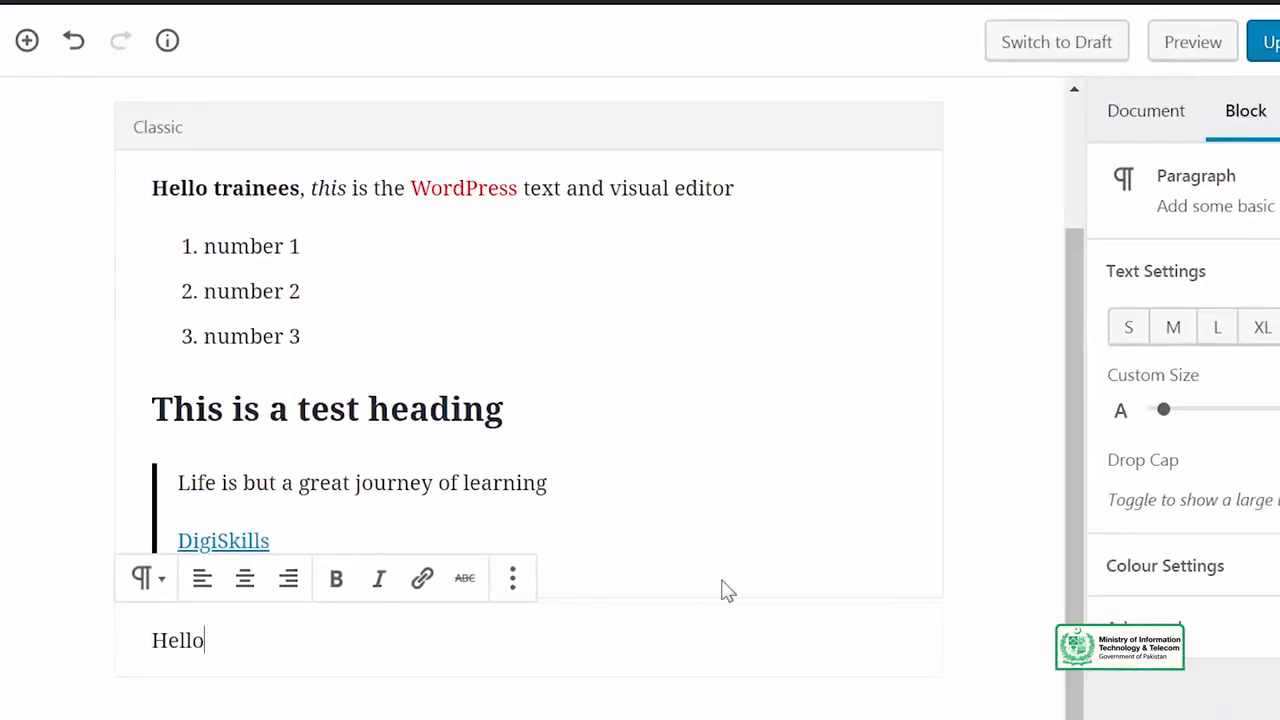
drag(90, 638, 155, 212)
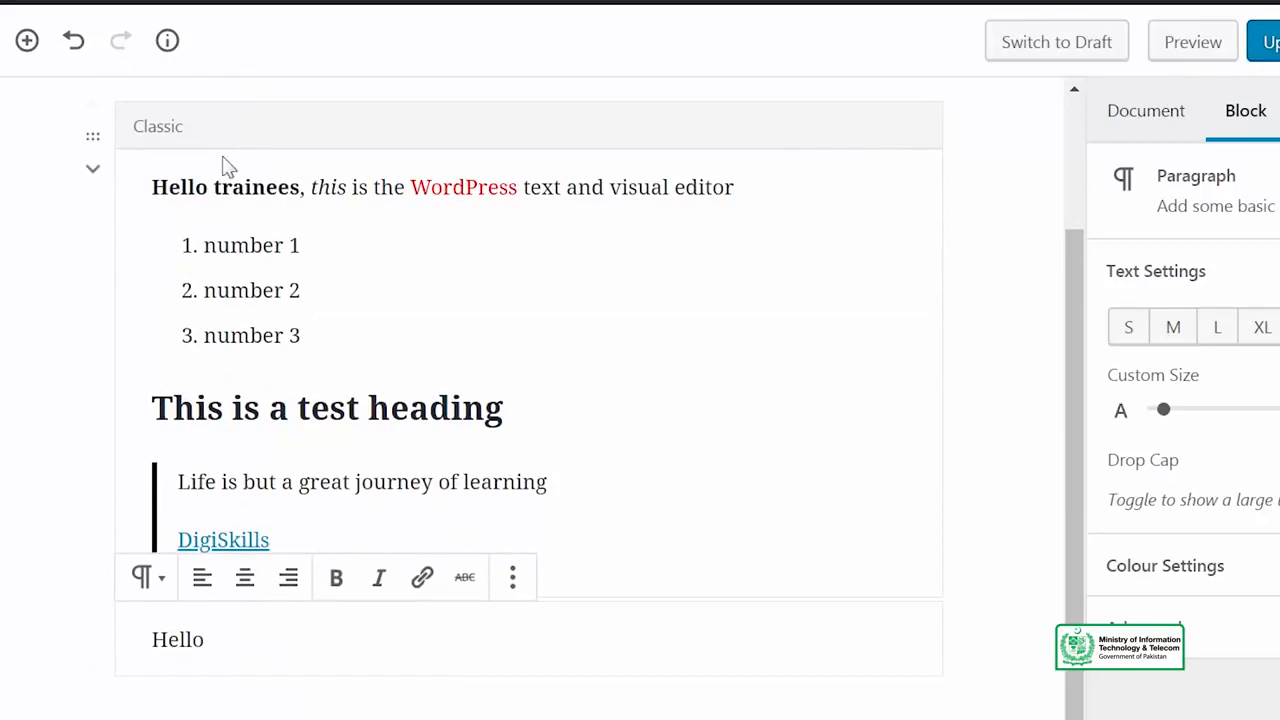
click(93, 170)
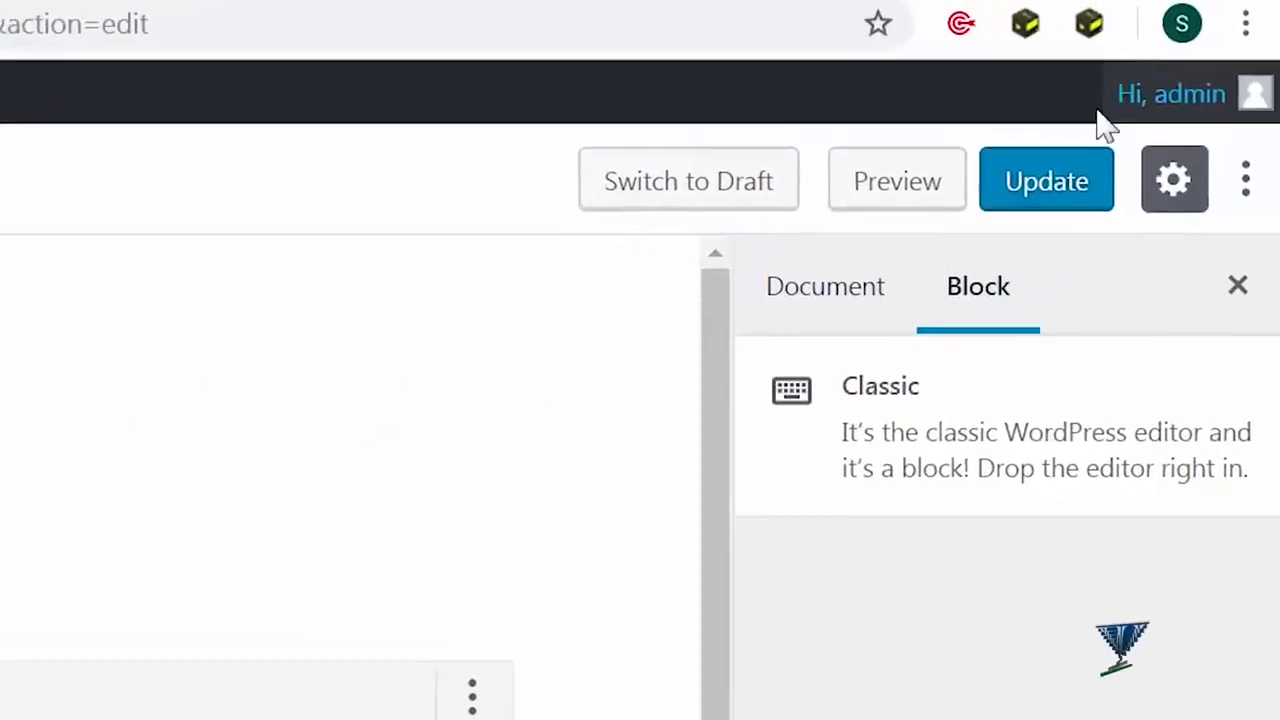
Step: Update the post and look at the additional options available for the Classic block
click(1050, 195)
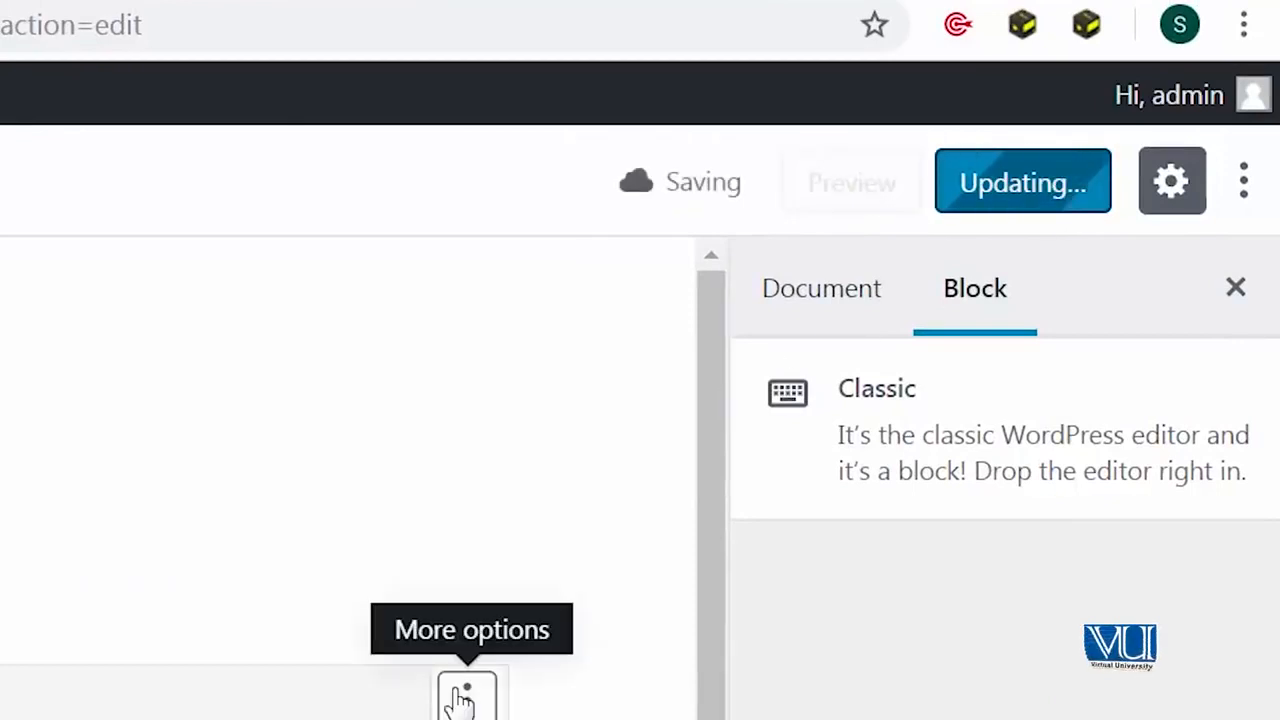
click(463, 697)
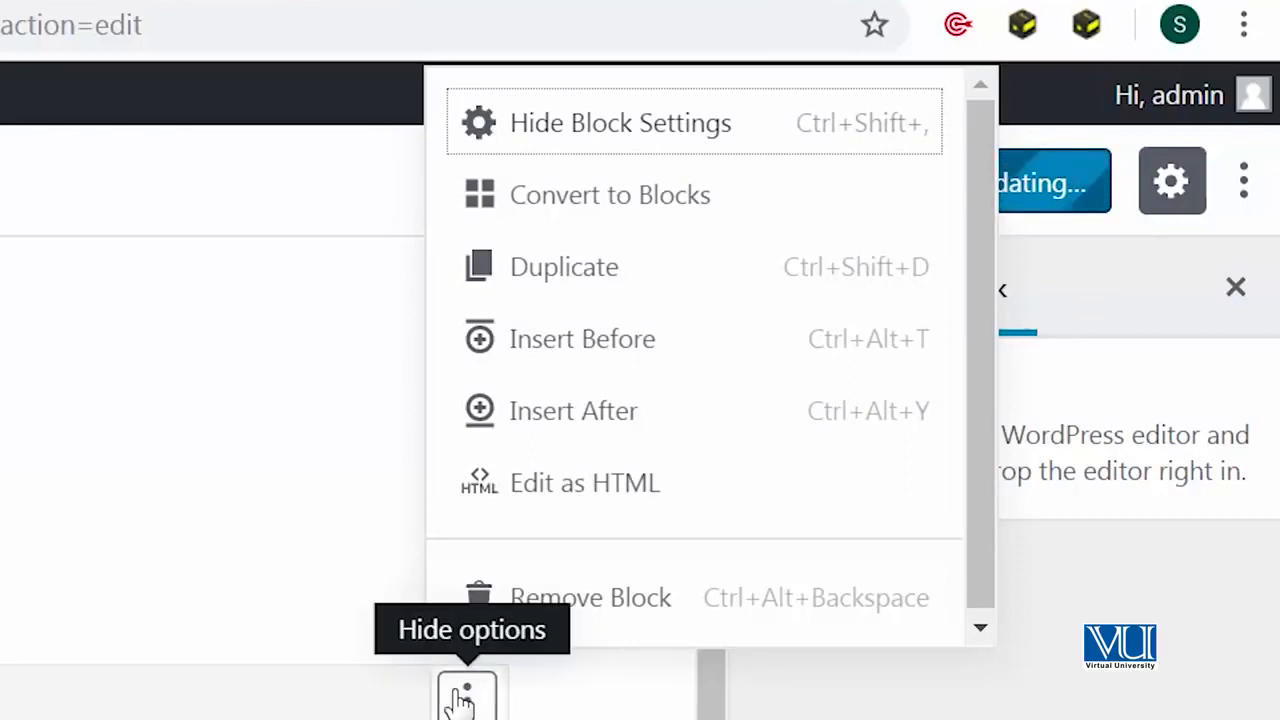
click(380, 514)
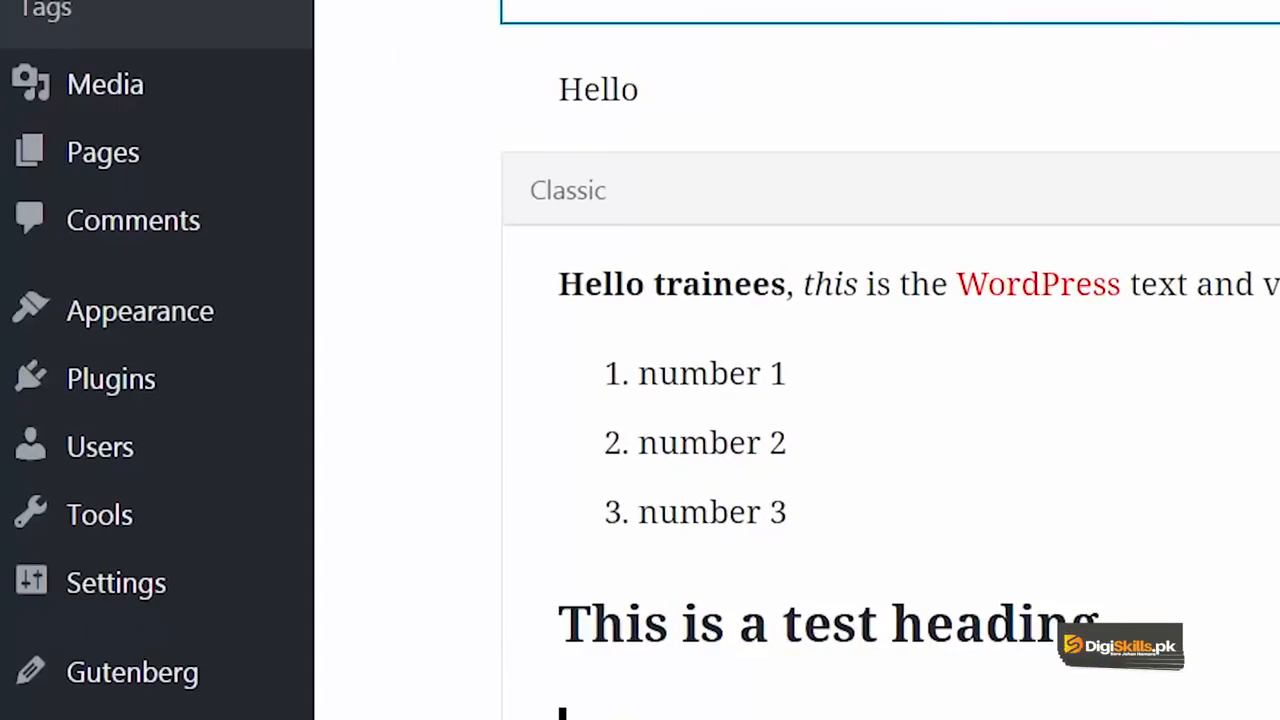
Step: Search the plugin directory for "tinymce" and install and activate the TinyMCE Advanced plugin
mouse_move(272, 380)
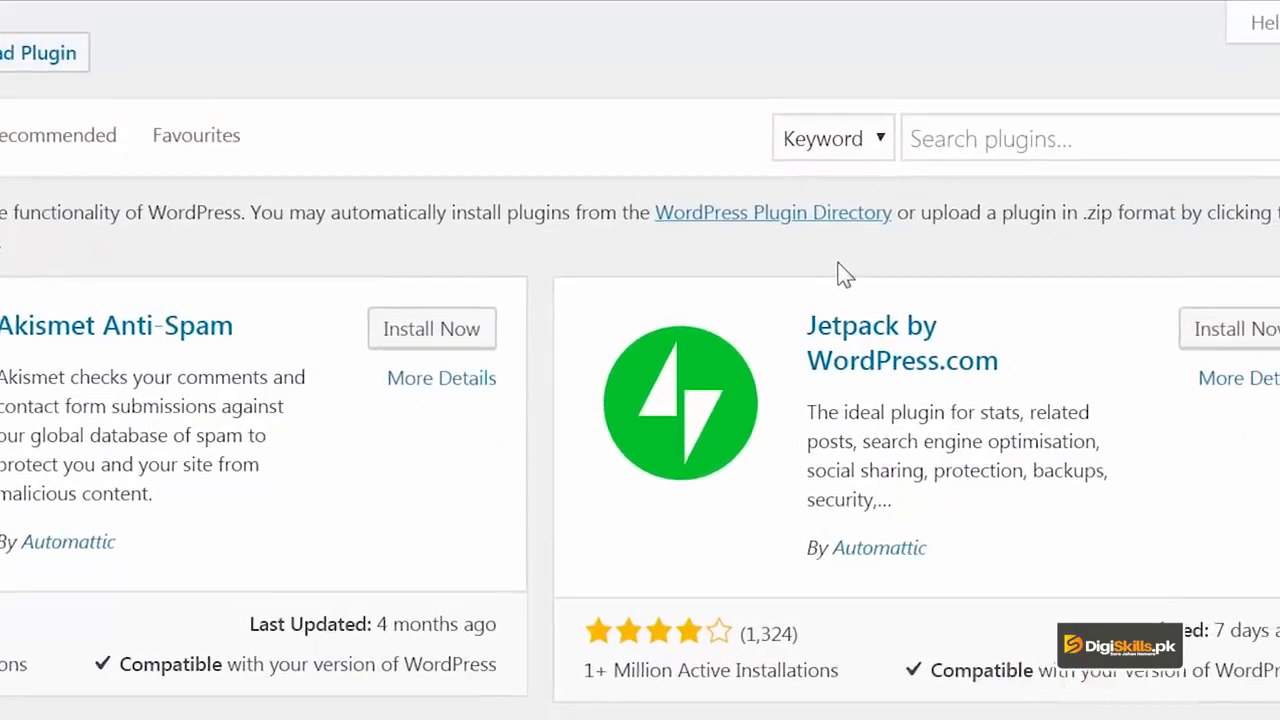
click(1116, 104)
text(tinymce)
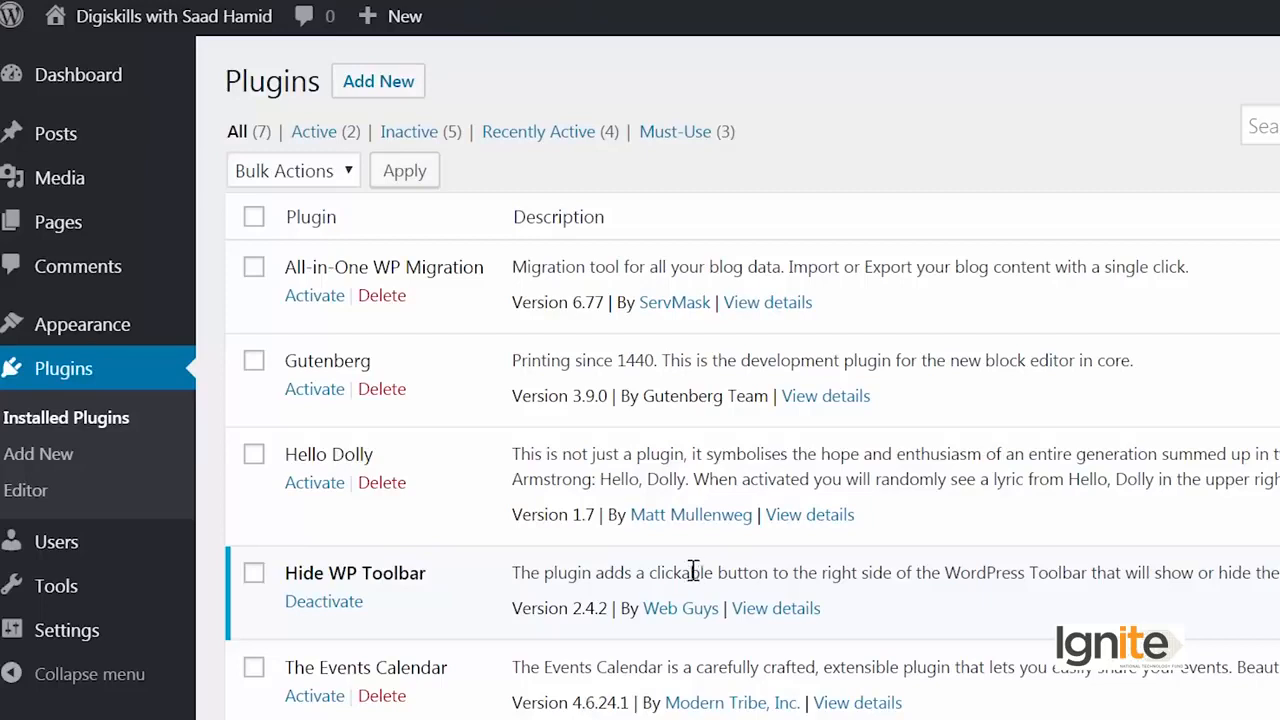
Step: In the settings of TinyMCE Advanced, add the unused Print button to the end of the second editor toolbar row and save
scroll(680, 480, down, 4)
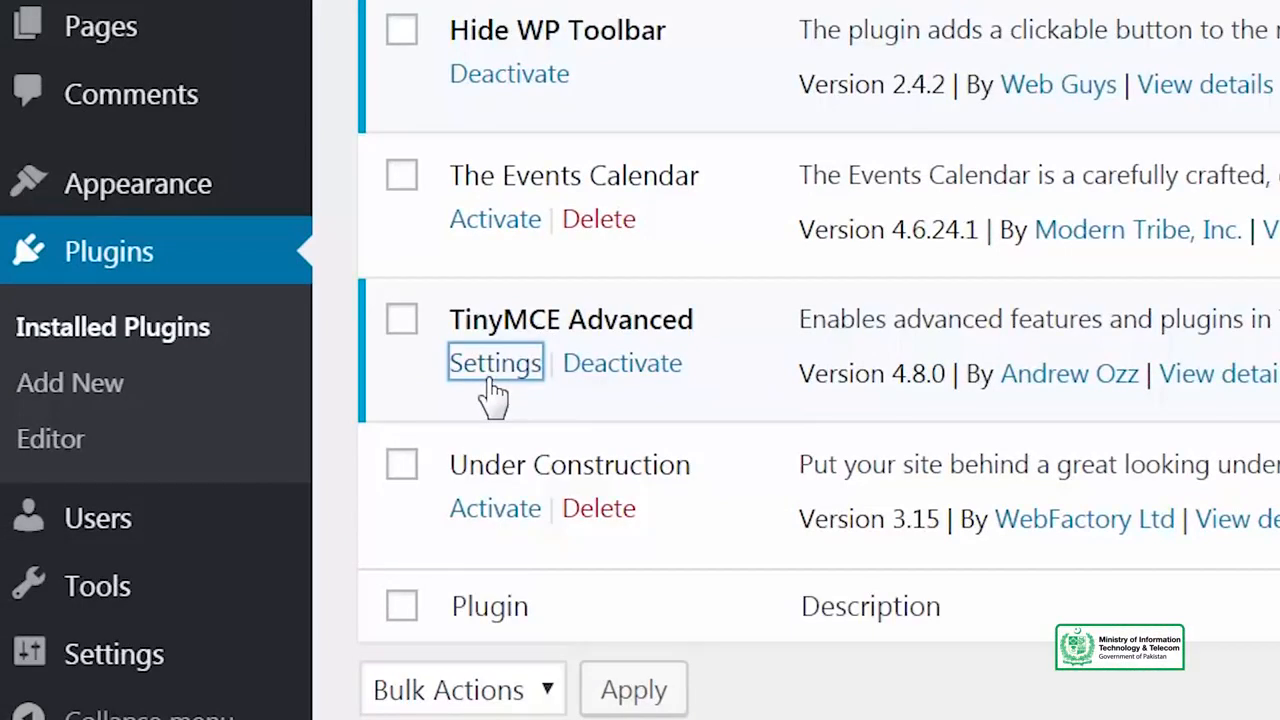
click(495, 390)
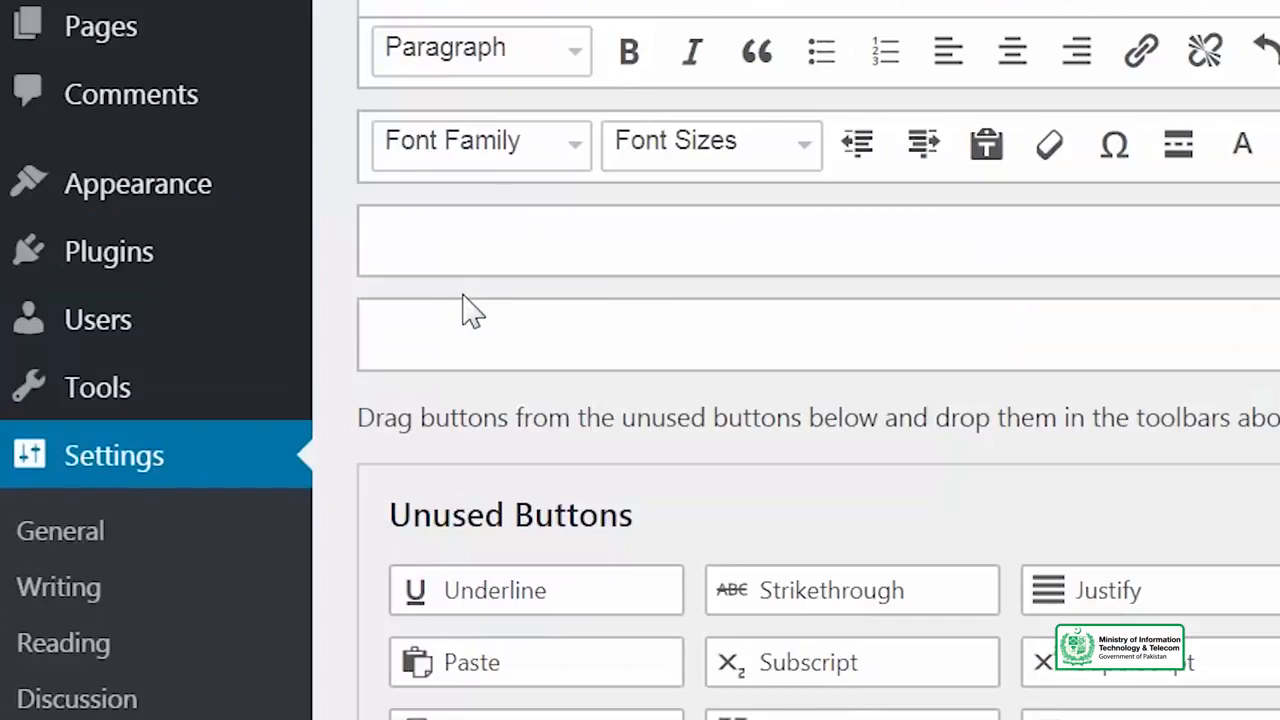
scroll(877, 409, down, 5)
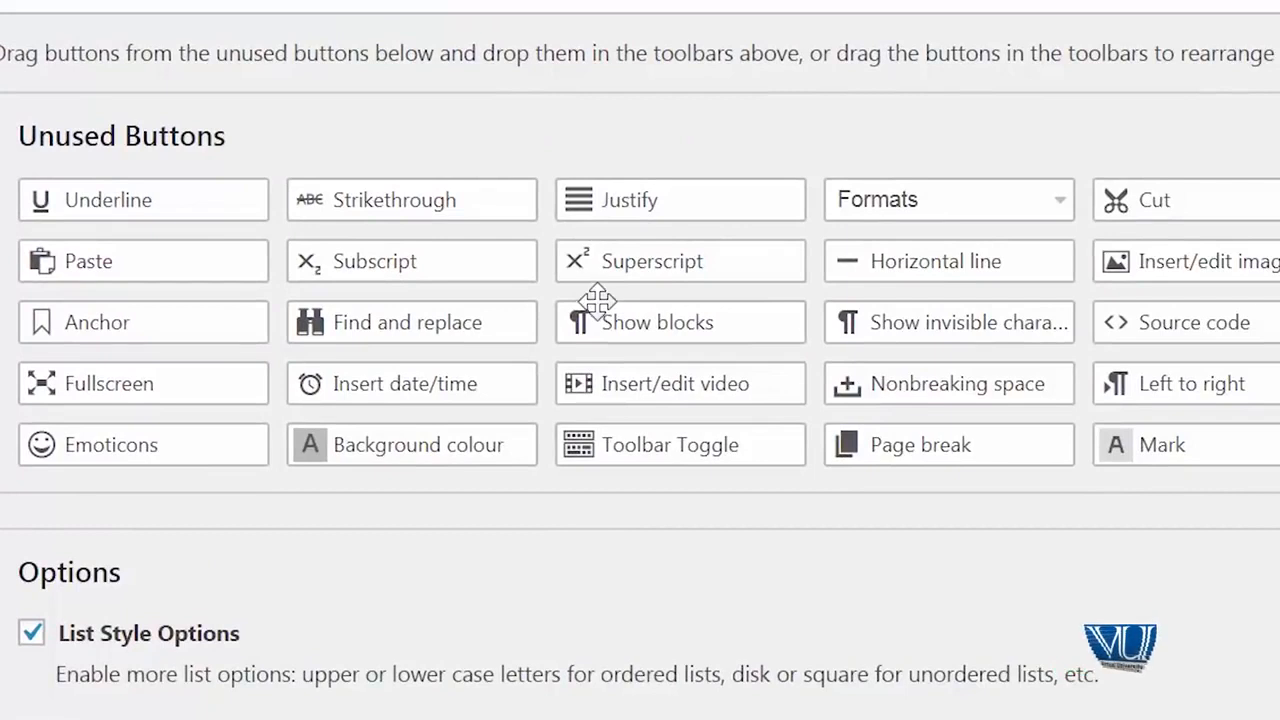
scroll(763, 45, up, 3)
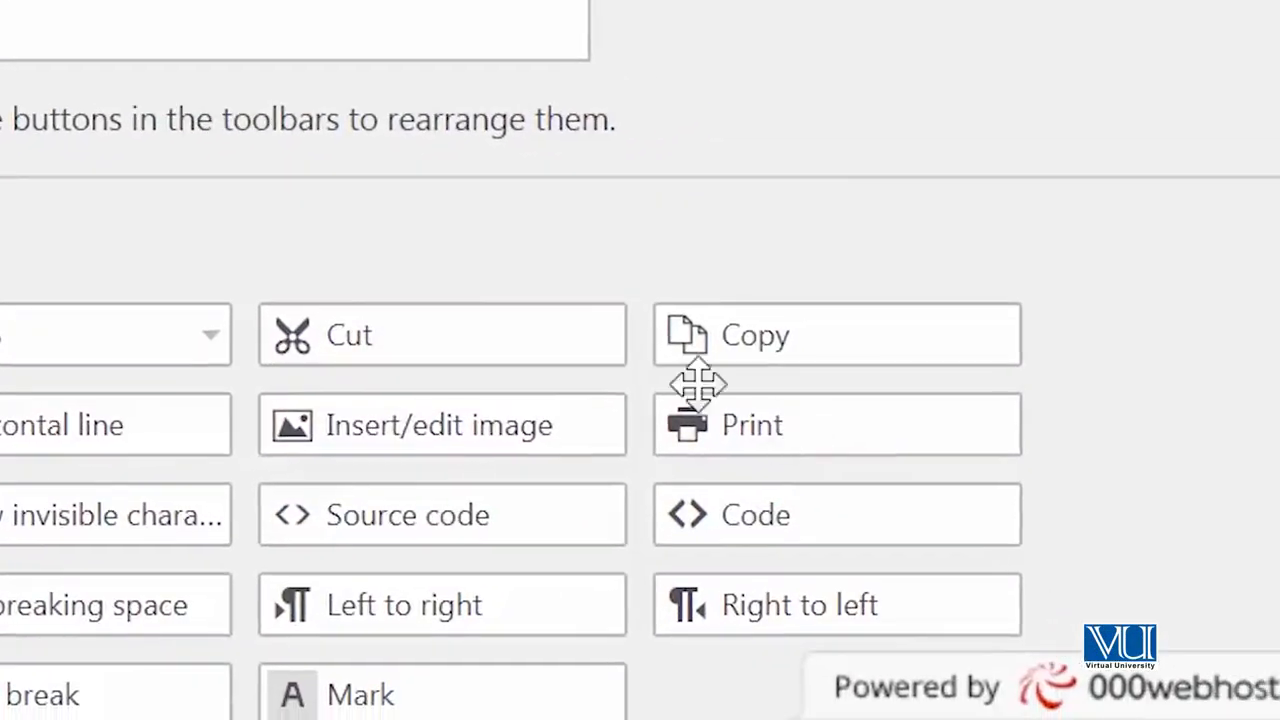
drag(698, 383, 923, 248)
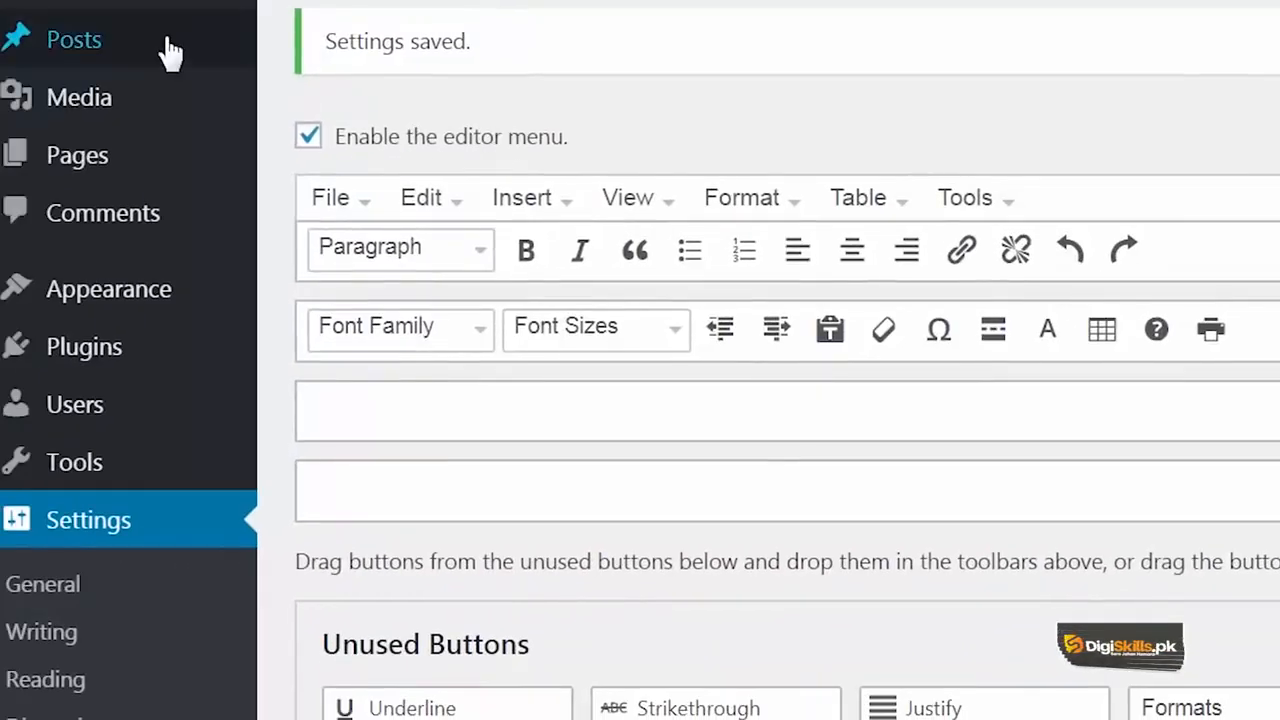
Step: Open the existing untitled post for editing in the classic visual editor with the TinyMCE Advanced toolbar
mouse_move(170, 52)
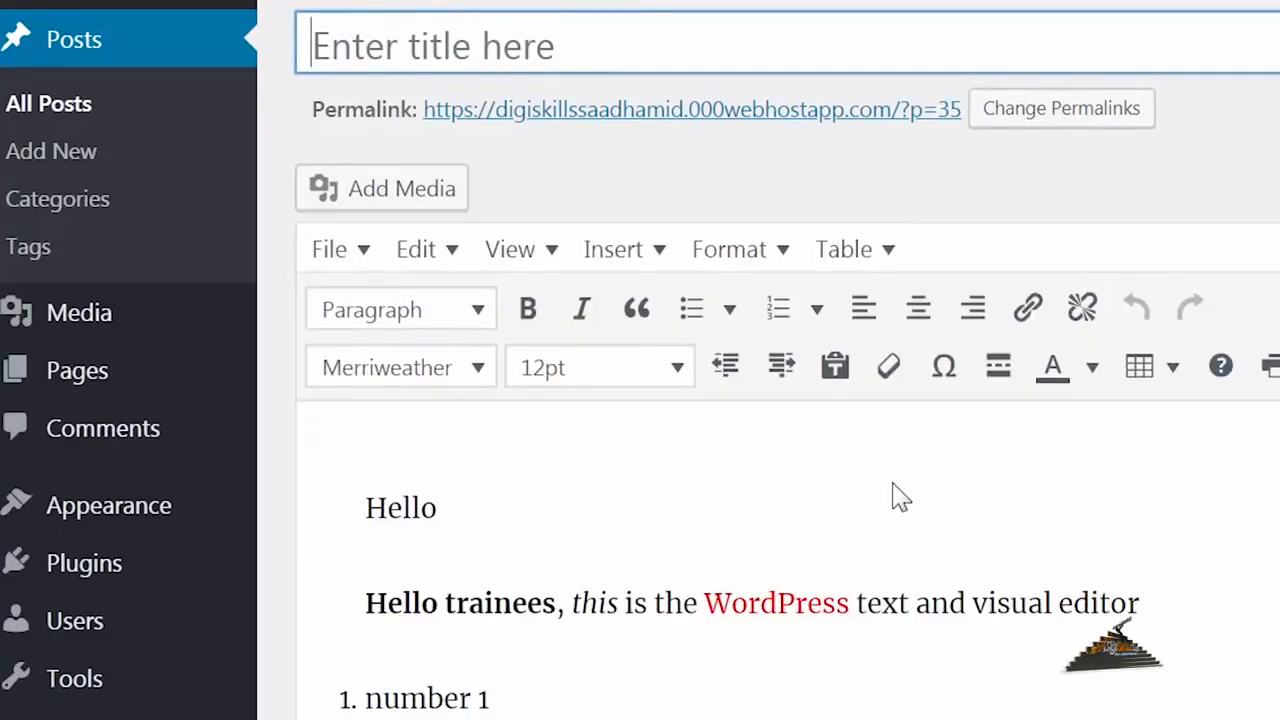
click(854, 413)
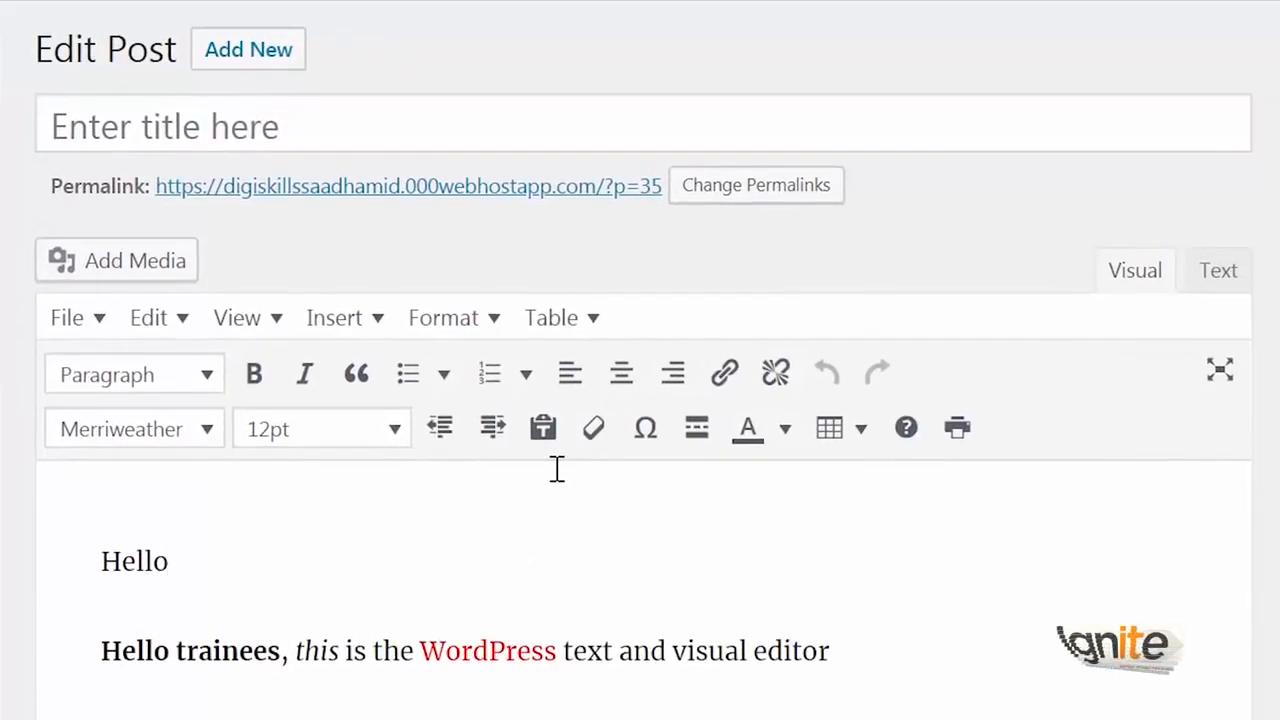